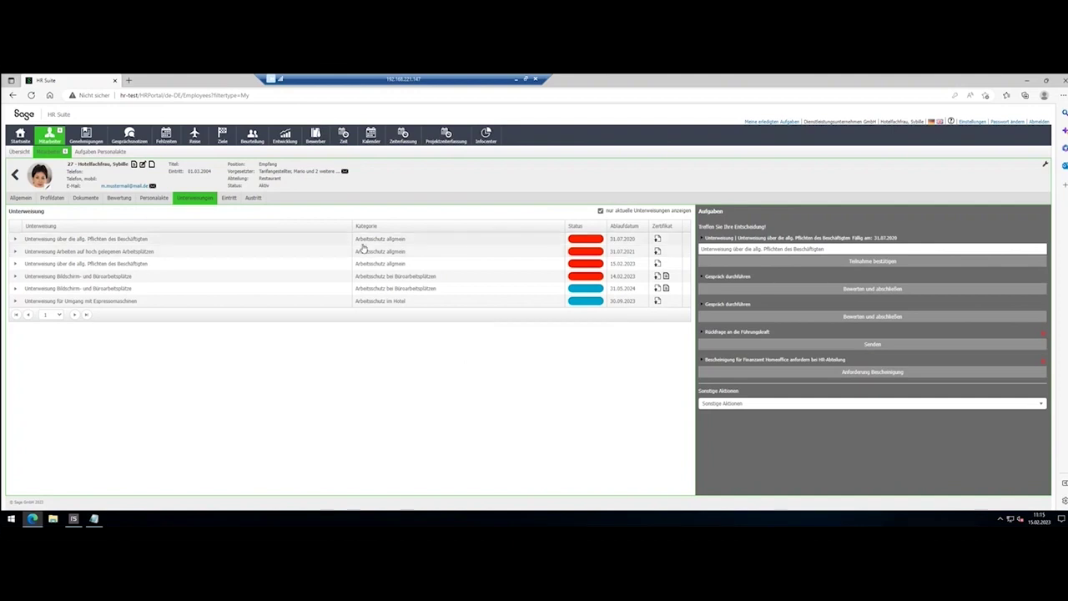
Step: Open the time tracking overview from the start page and review the February 2023 clock-in entries, including the flagged one
left_click(23, 139)
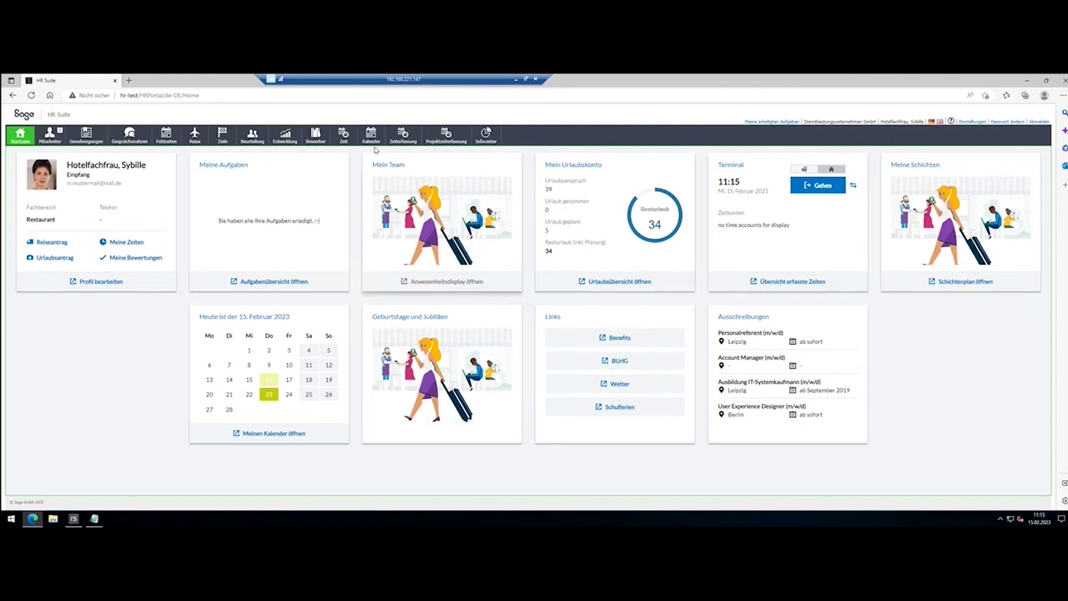
left_click(404, 138)
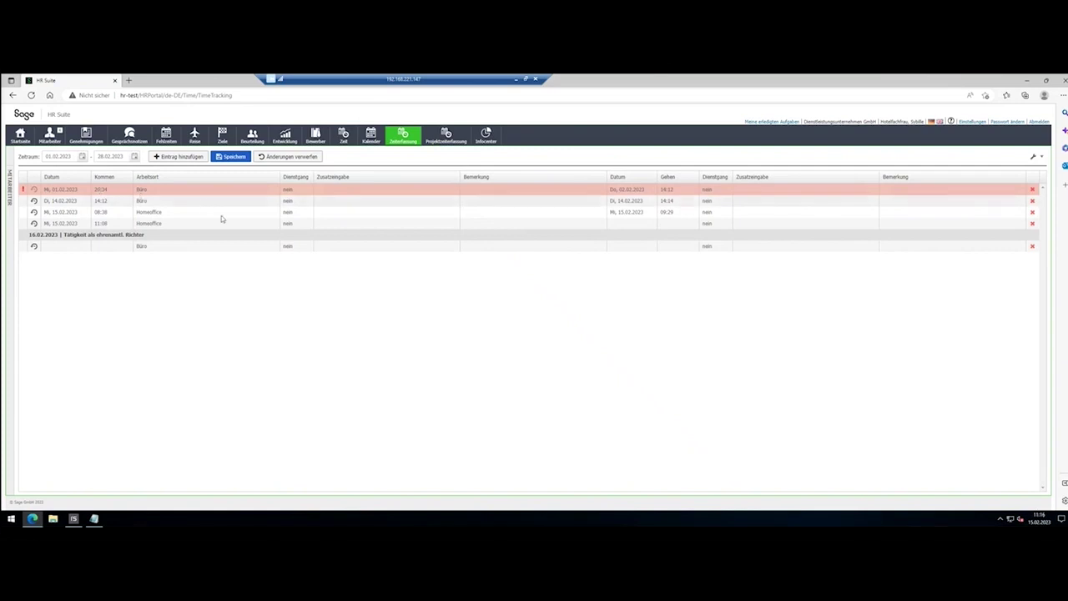
mouse_move(23, 191)
Step: Open the personal calendar and view the events on 16.02., 23.02., 13.03. and 10.08.2023 and on 21.12.2022
left_click(372, 141)
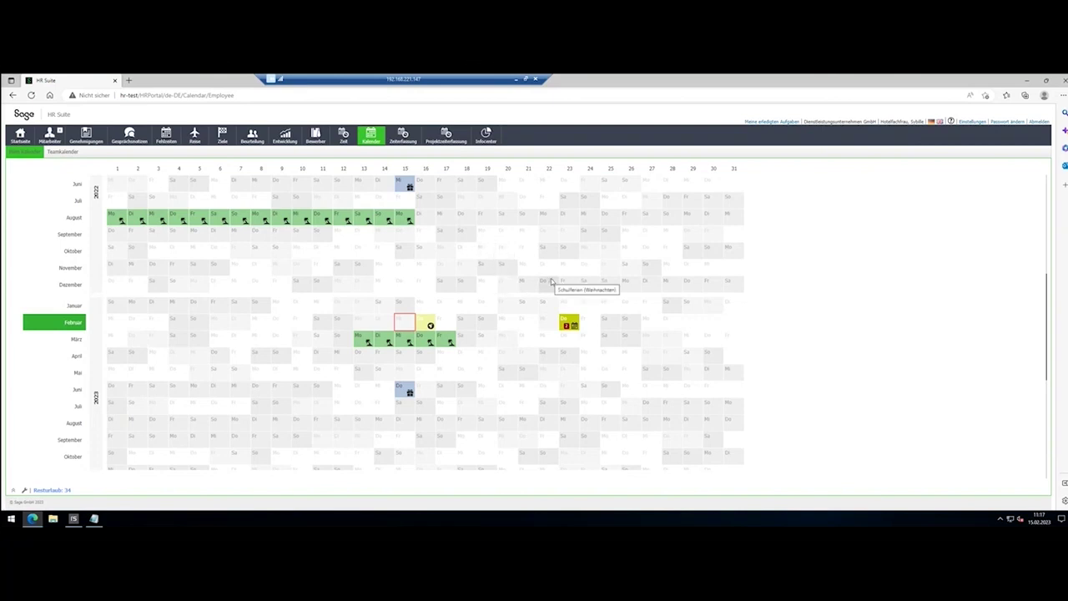
mouse_move(577, 284)
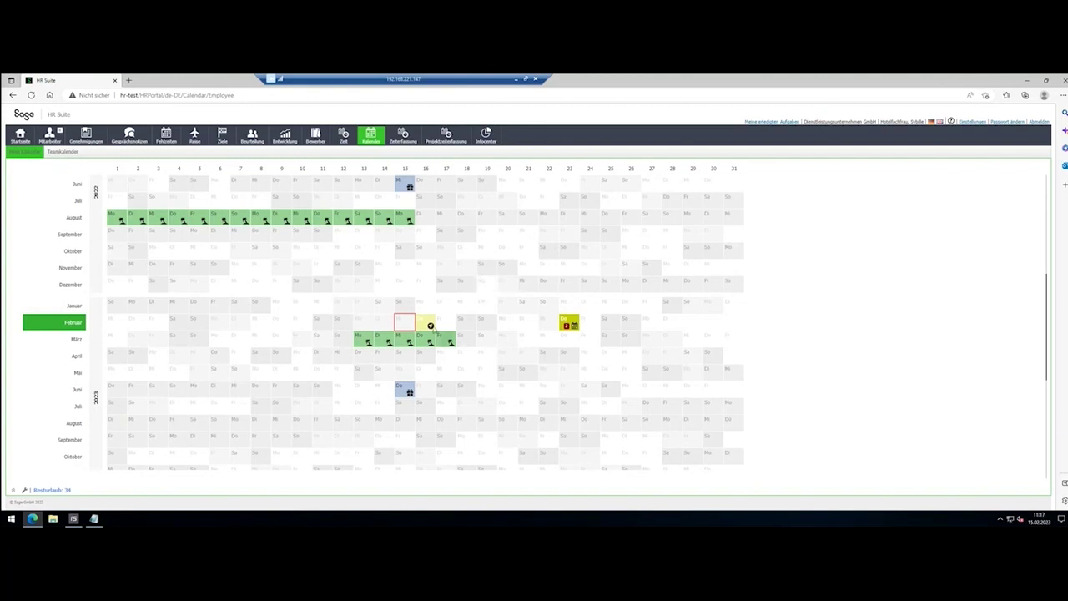
left_click(427, 323)
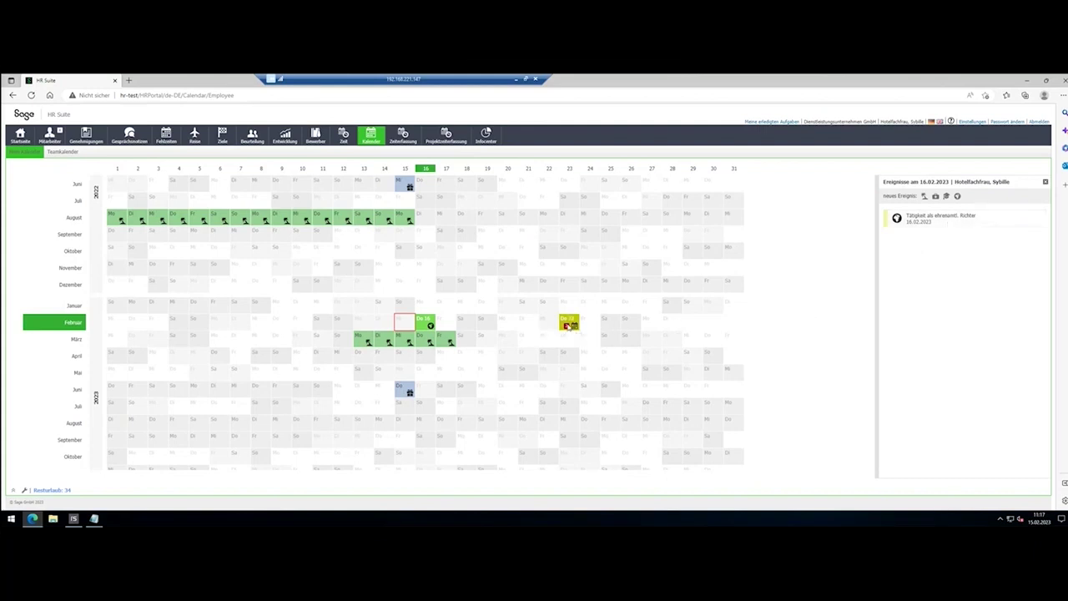
left_click(570, 322)
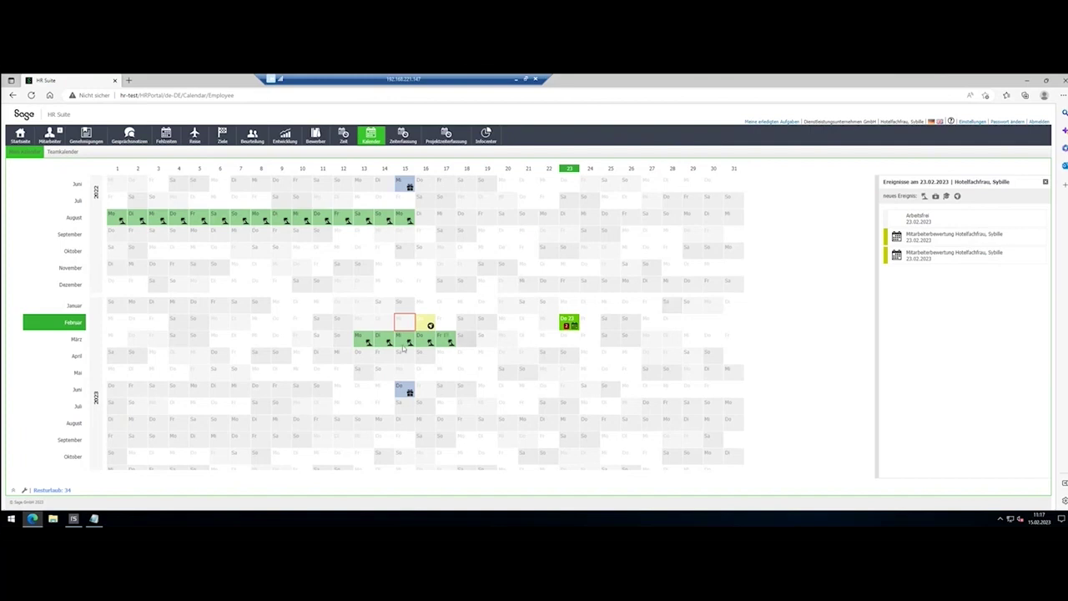
left_click(364, 339)
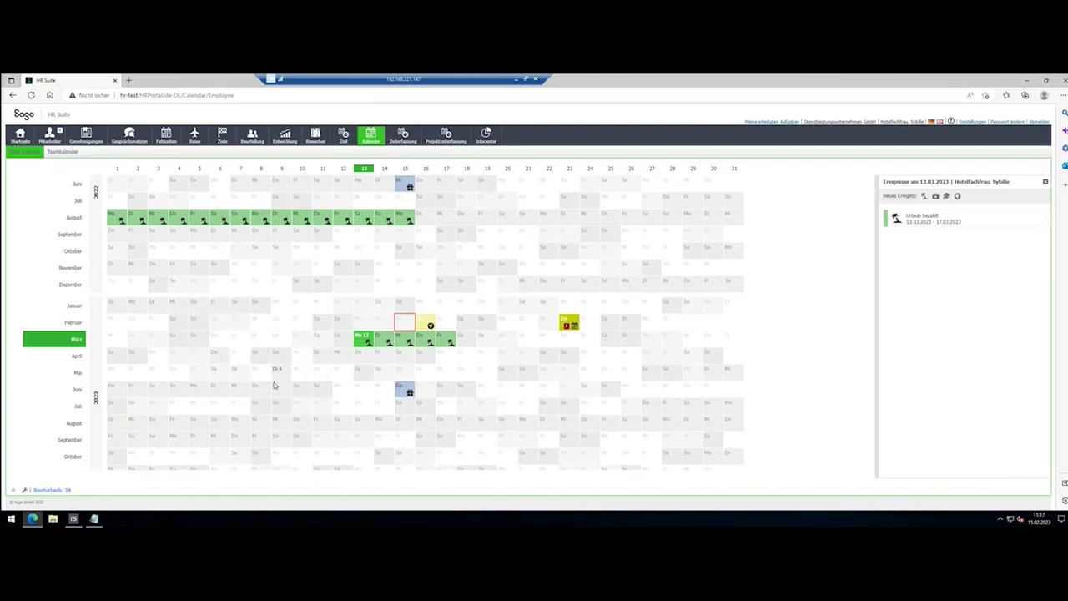
left_click(470, 286)
left_click(447, 284)
left_click(529, 285)
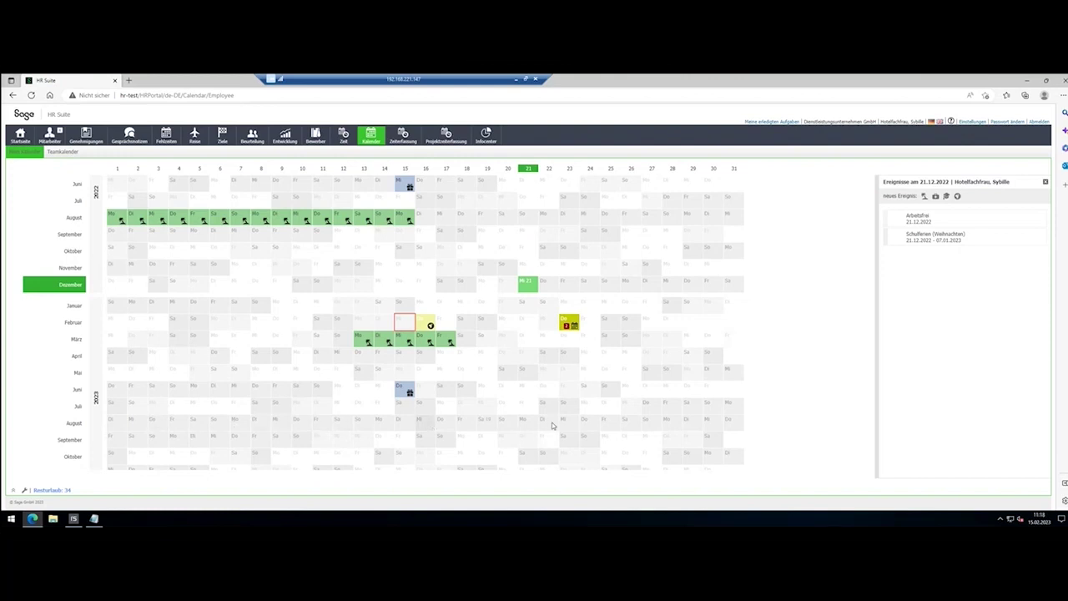
left_click(301, 423)
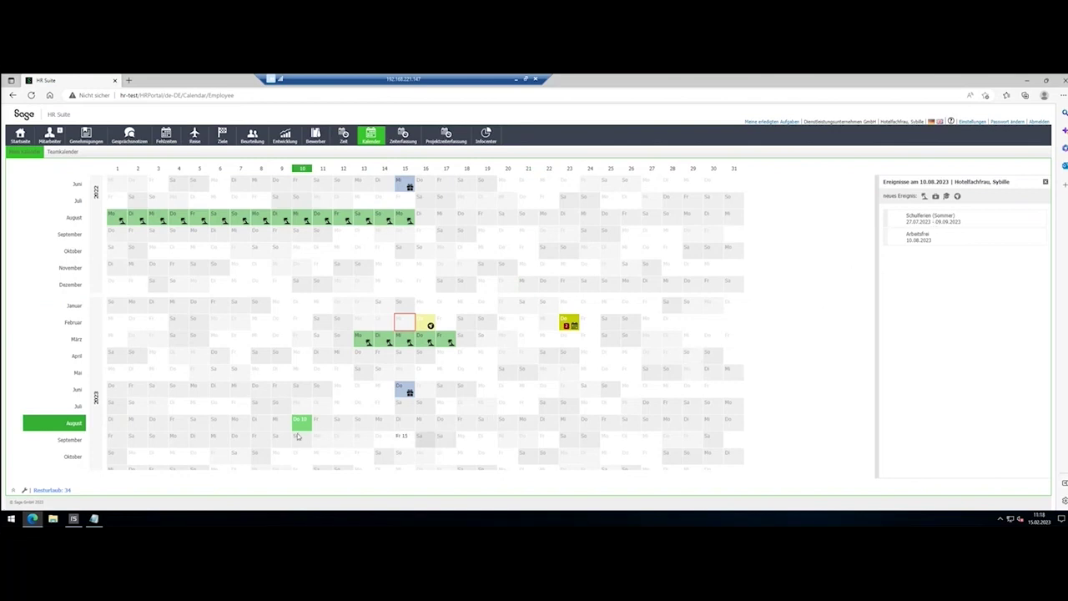
Step: Select 07.08.2023 to 17.08.2023 in the calendar and start a vacation absence with the reason Urlaub bezahlt
left_click_drag(246, 426, 446, 426)
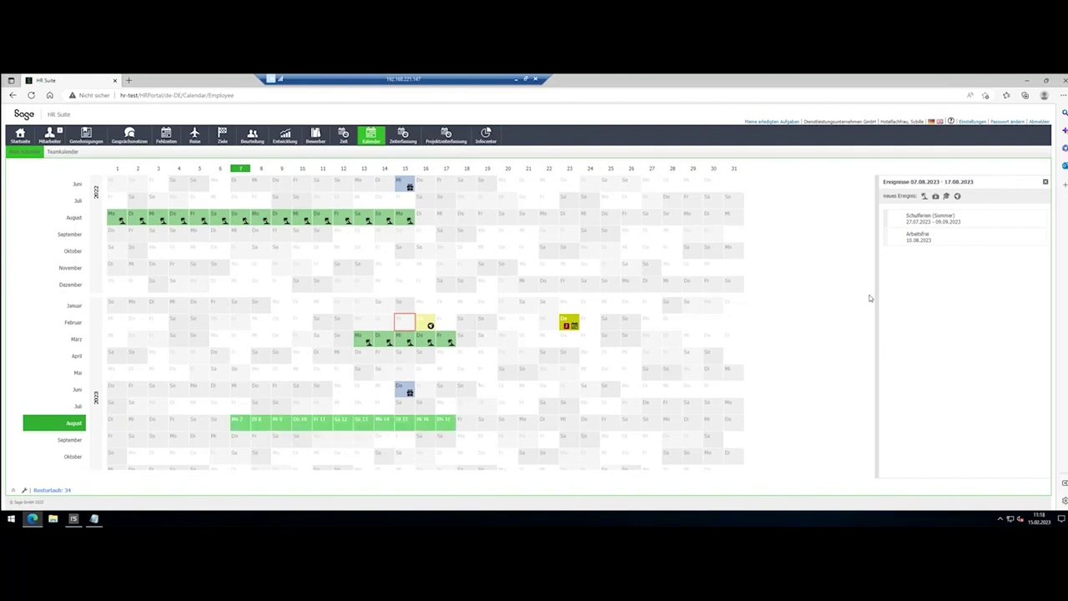
left_click(925, 197)
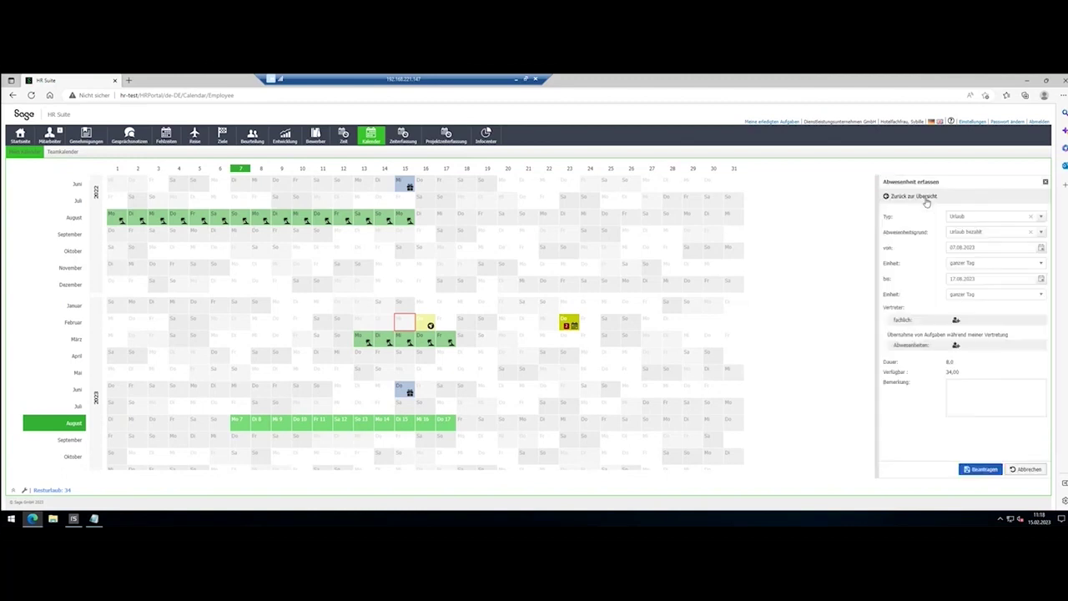
left_click(1042, 233)
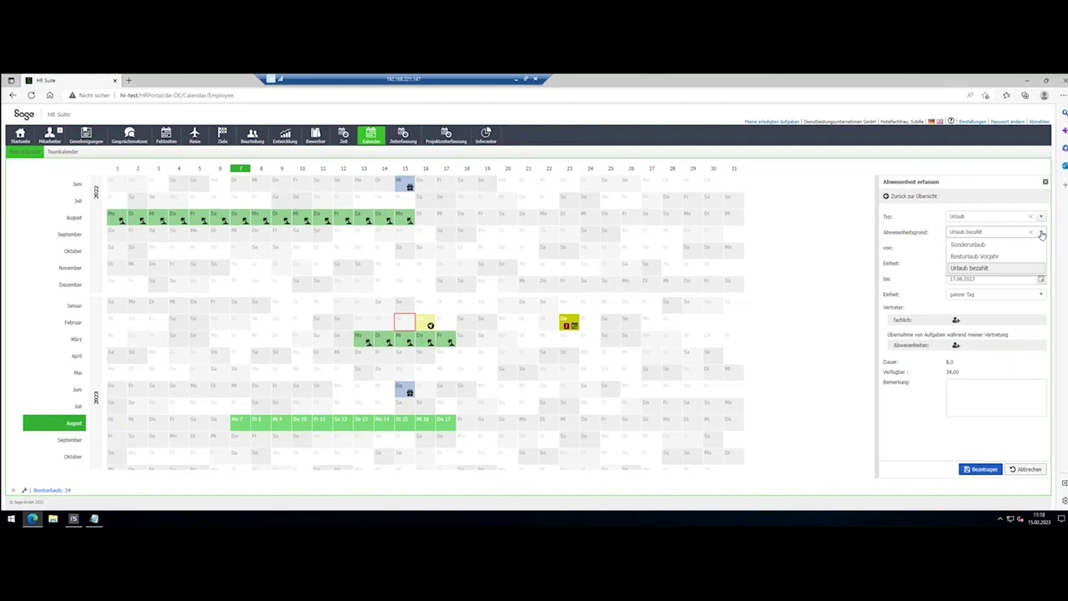
left_click(993, 269)
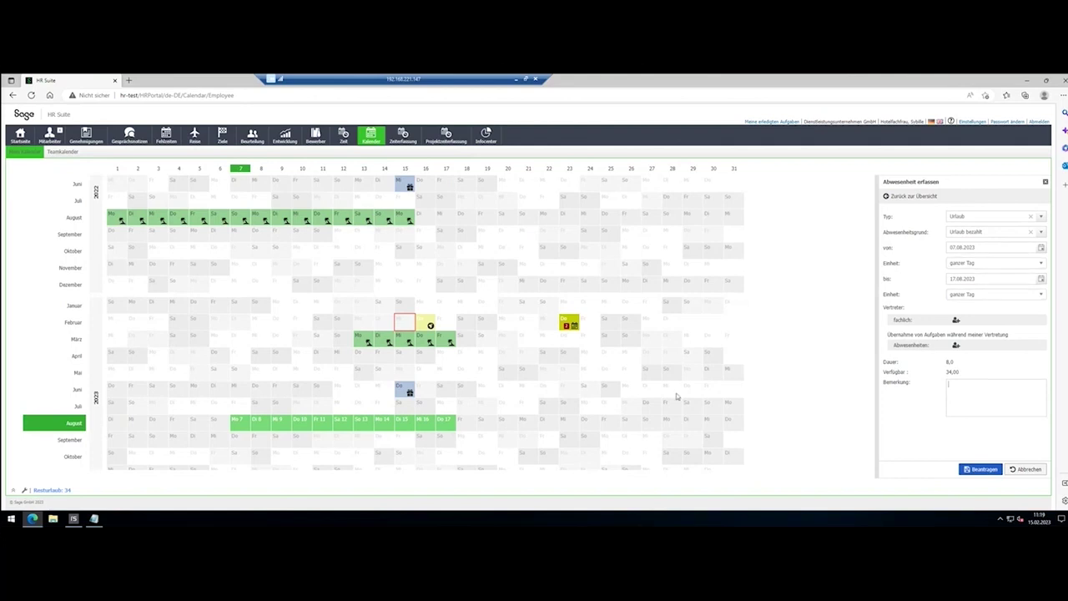
Step: Check the list of available substitutes without choosing one, enter the remark "Sommerurlaub" and submit the vacation request
left_click(957, 321)
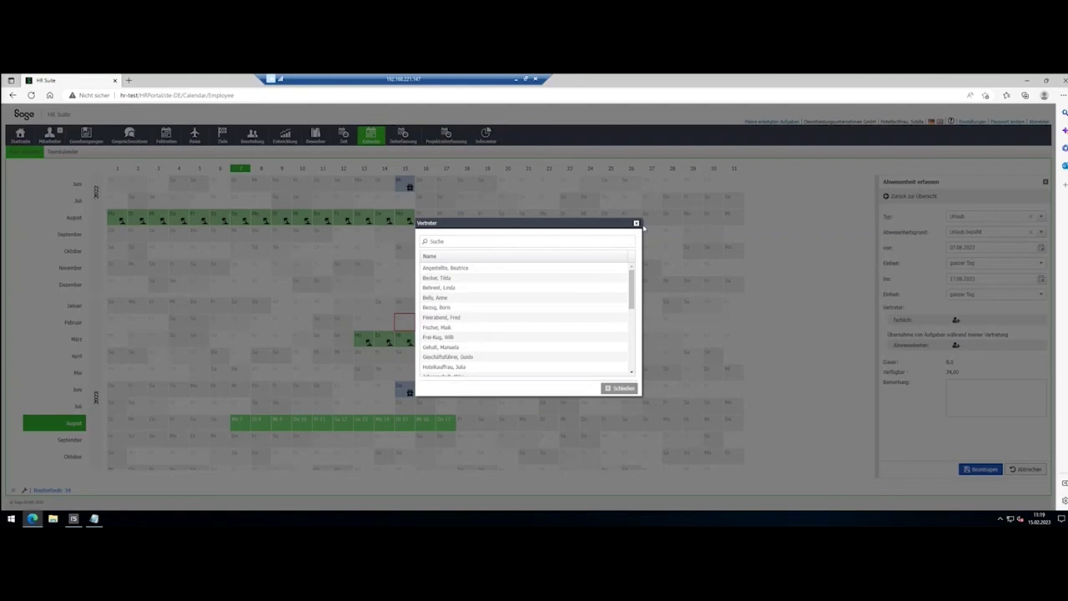
left_click(637, 223)
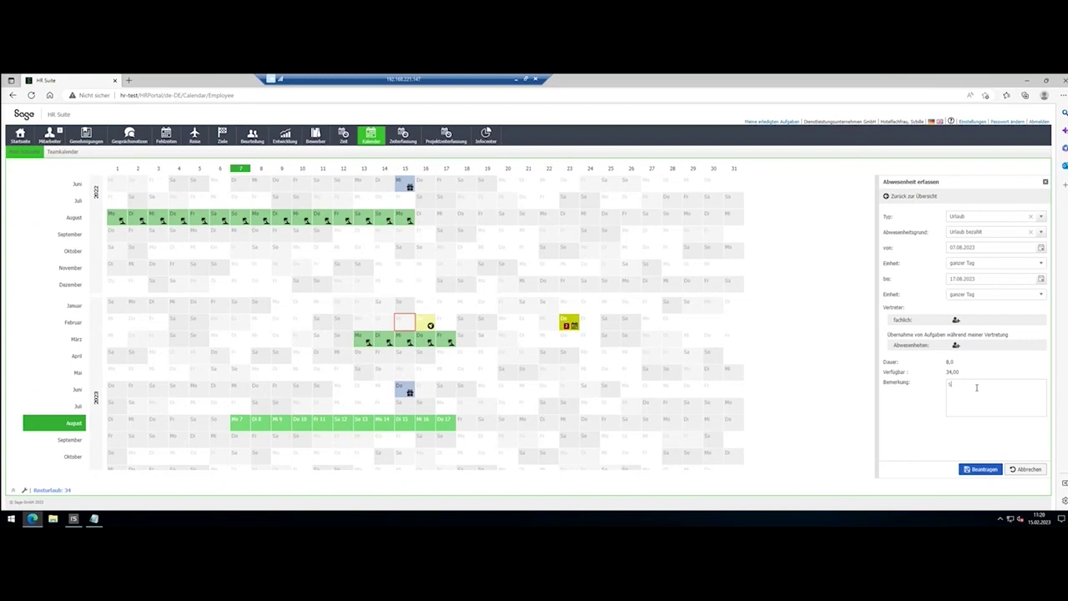
type("ommerurlaub")
left_click(985, 470)
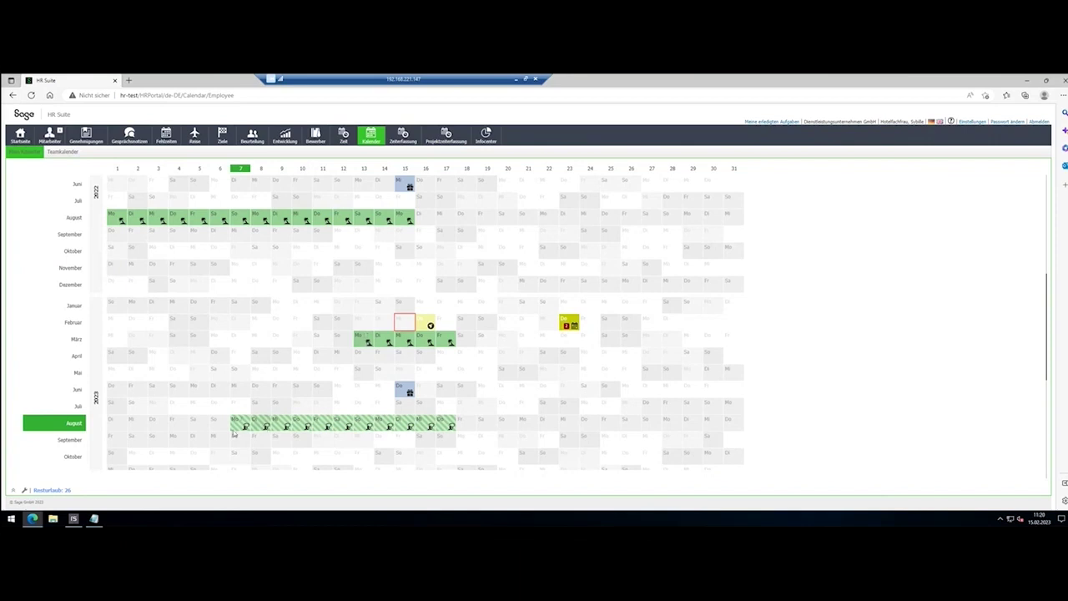
Step: Check the requested August vacation, and view a Restaurant colleague's events on 13.02.2023 in the team calendar
mouse_move(247, 428)
left_click(61, 153)
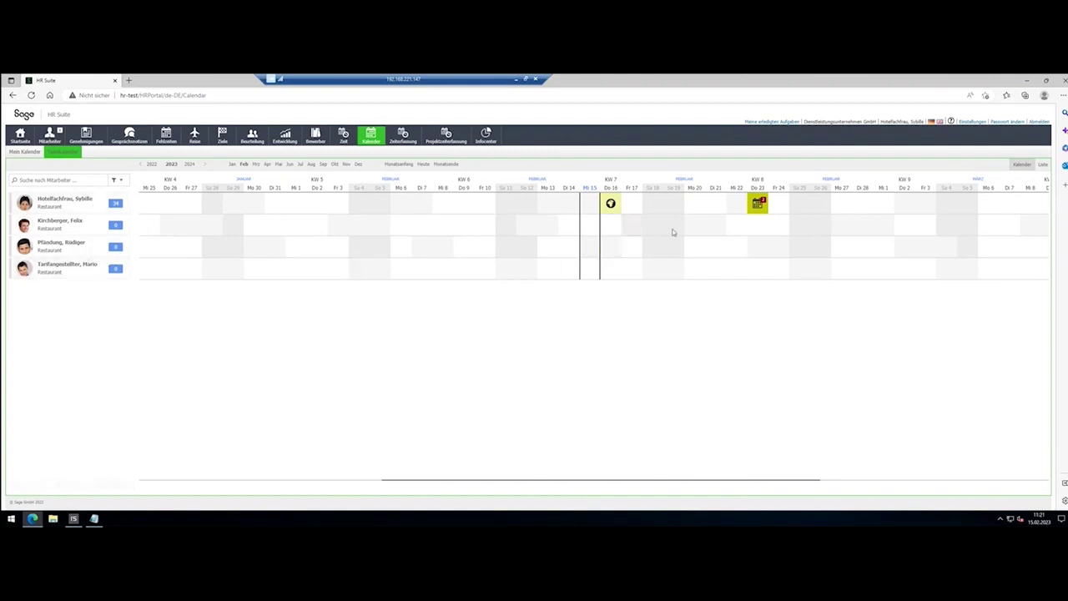
left_click(554, 227)
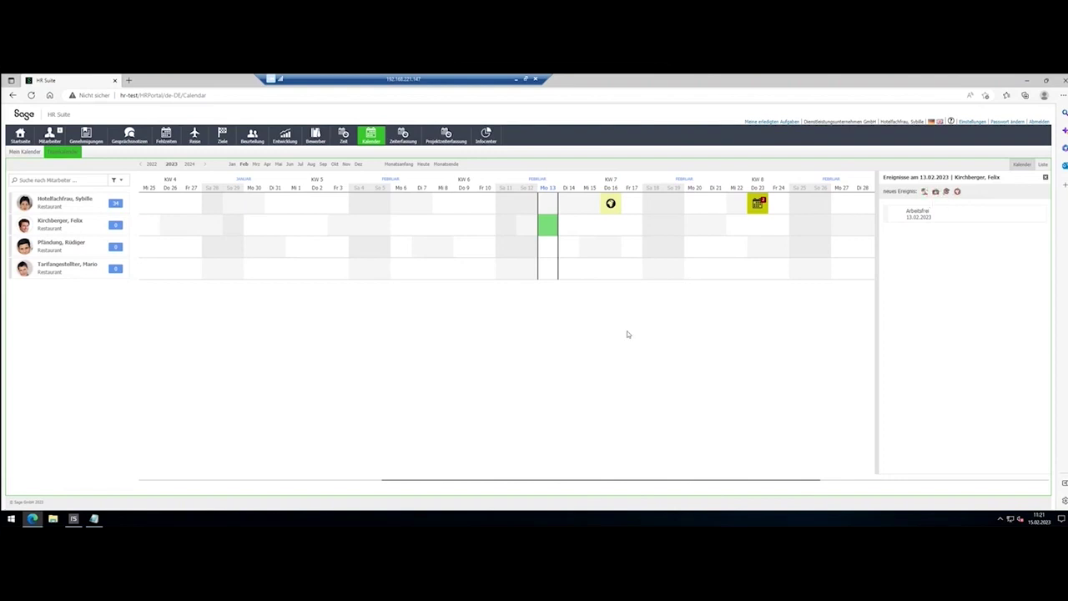
Step: Request a paid half-day vacation for the signed-in employee on 17.02.2023 in the team calendar, with the unit ½ Tag vormittag
left_click(635, 206)
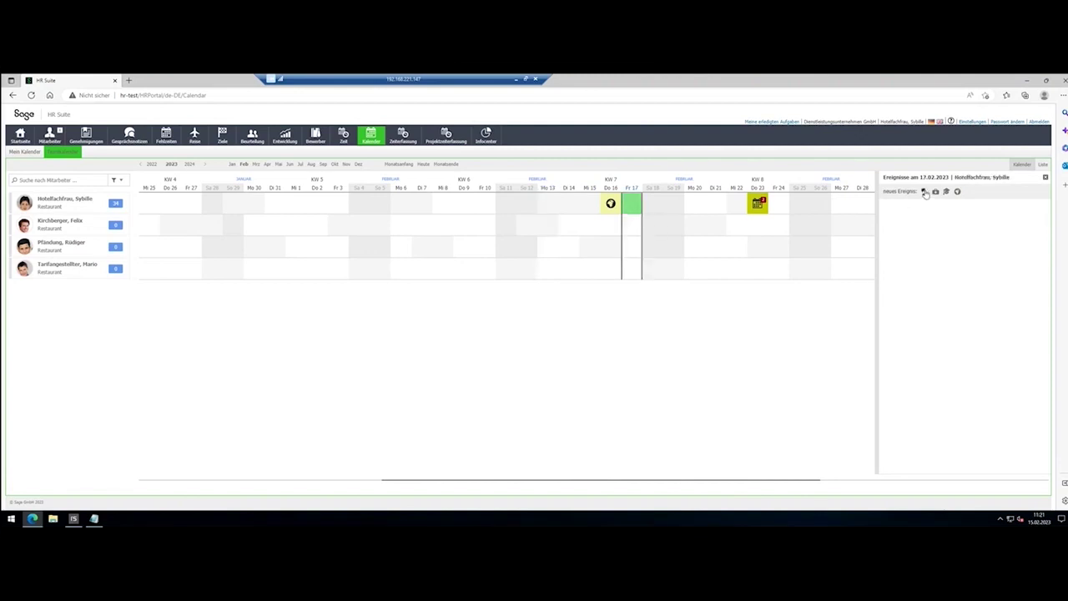
left_click(924, 192)
left_click(1000, 264)
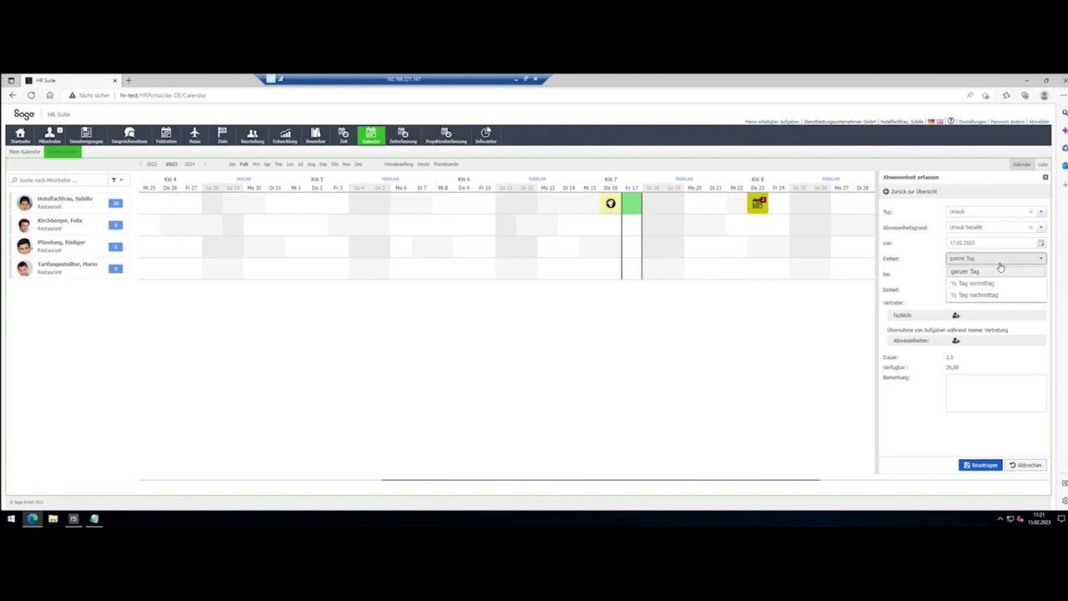
left_click(993, 284)
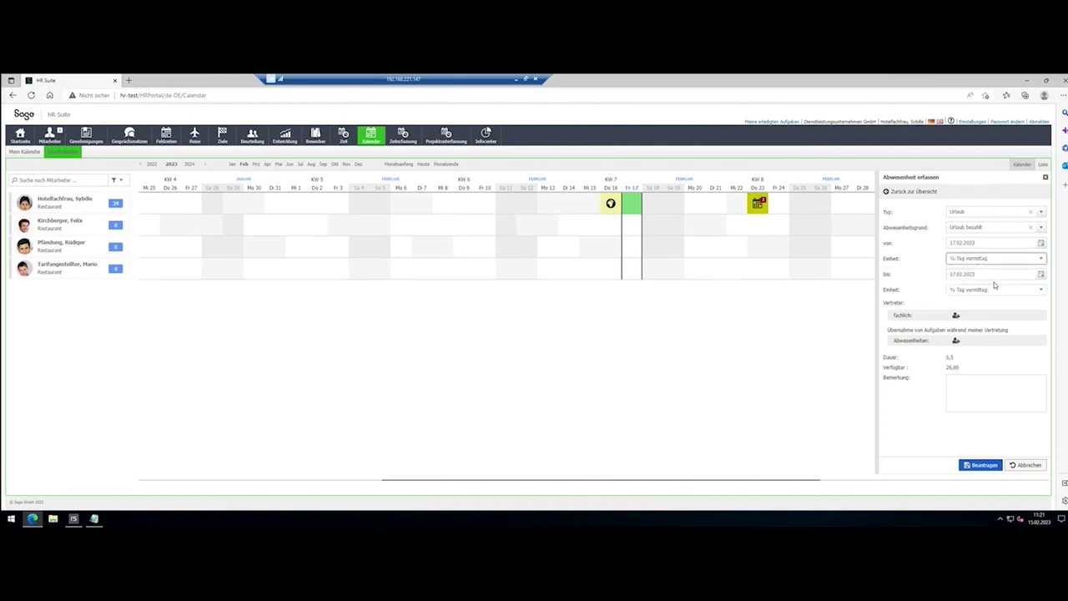
left_click(983, 466)
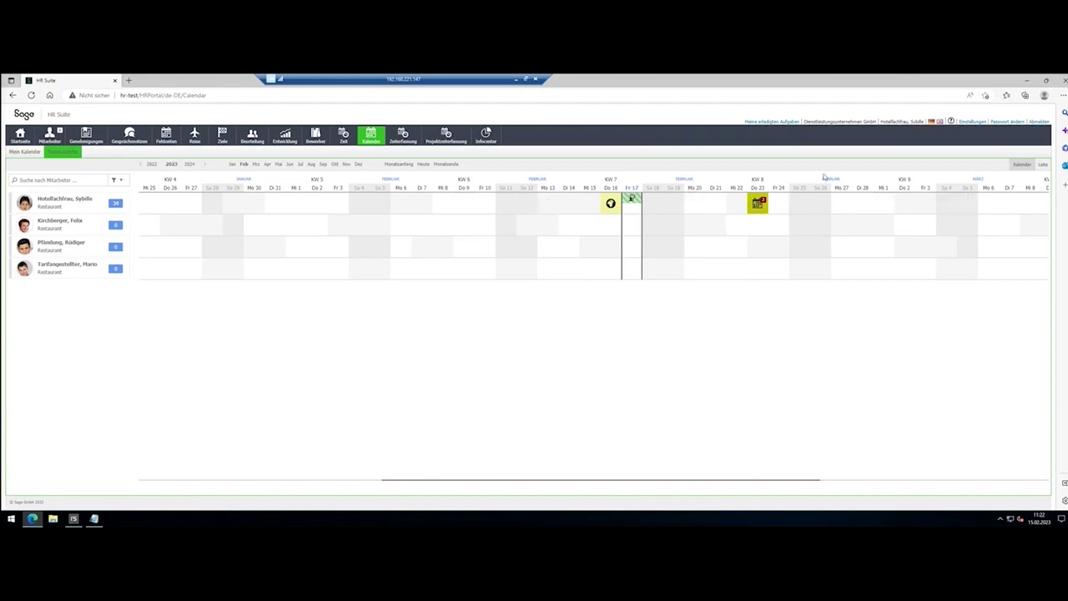
Step: Log out and sign in to the employee portal with the HR manager's saved username and password
left_click(1039, 123)
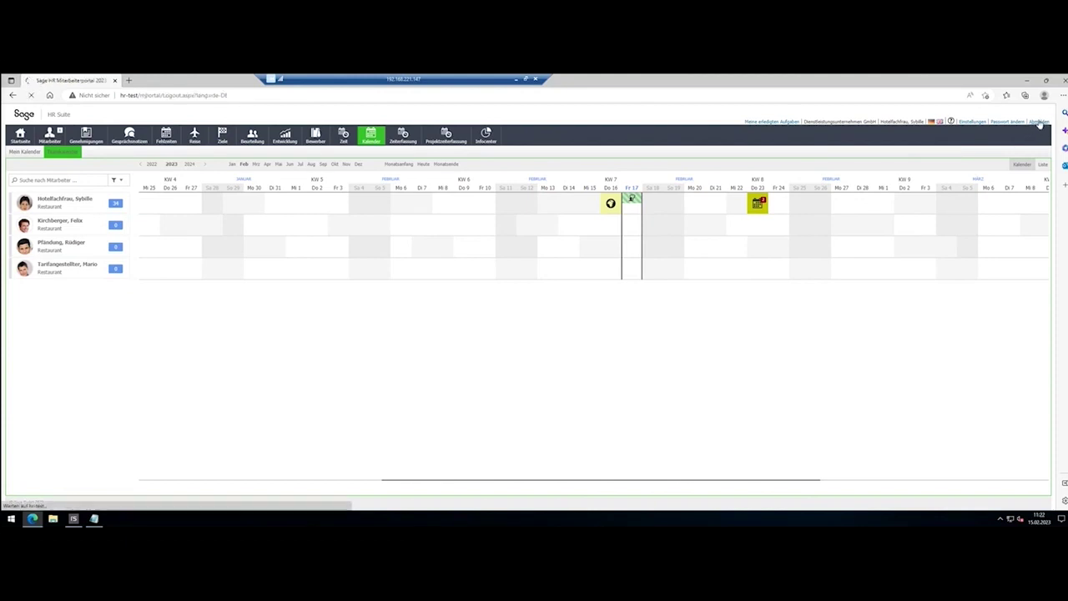
left_click(559, 277)
left_click(556, 241)
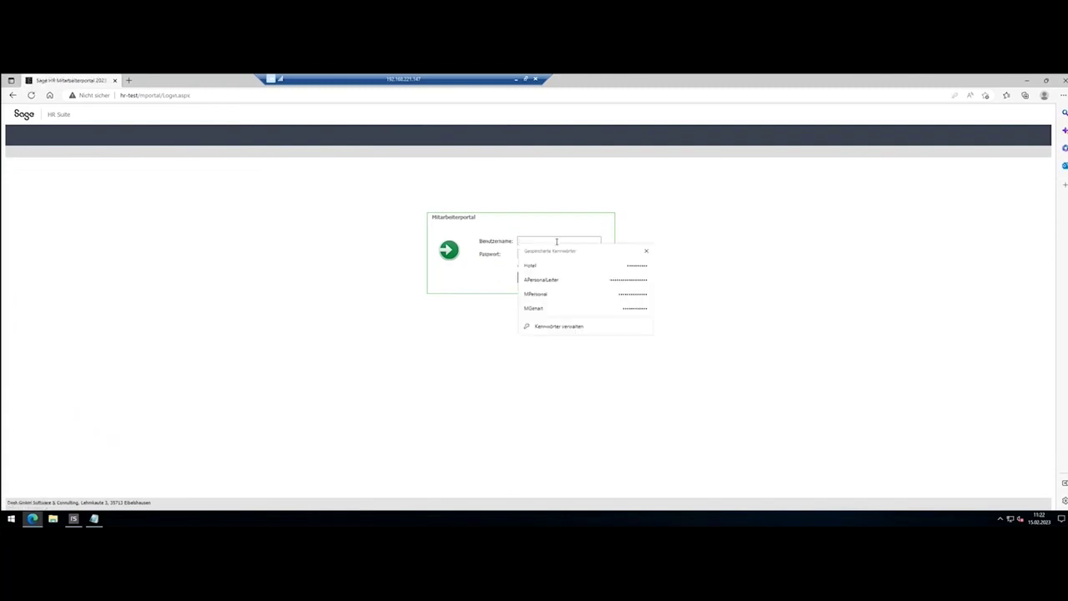
left_click(570, 282)
left_click(570, 281)
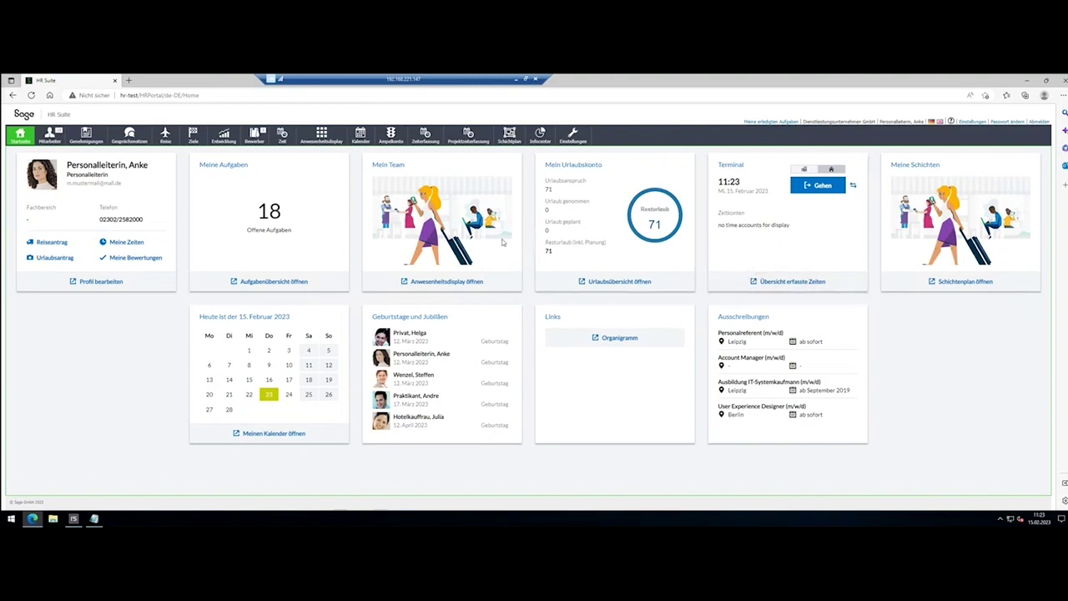
Step: Open the team calendar and search the employees for "Hotel"
left_click(361, 139)
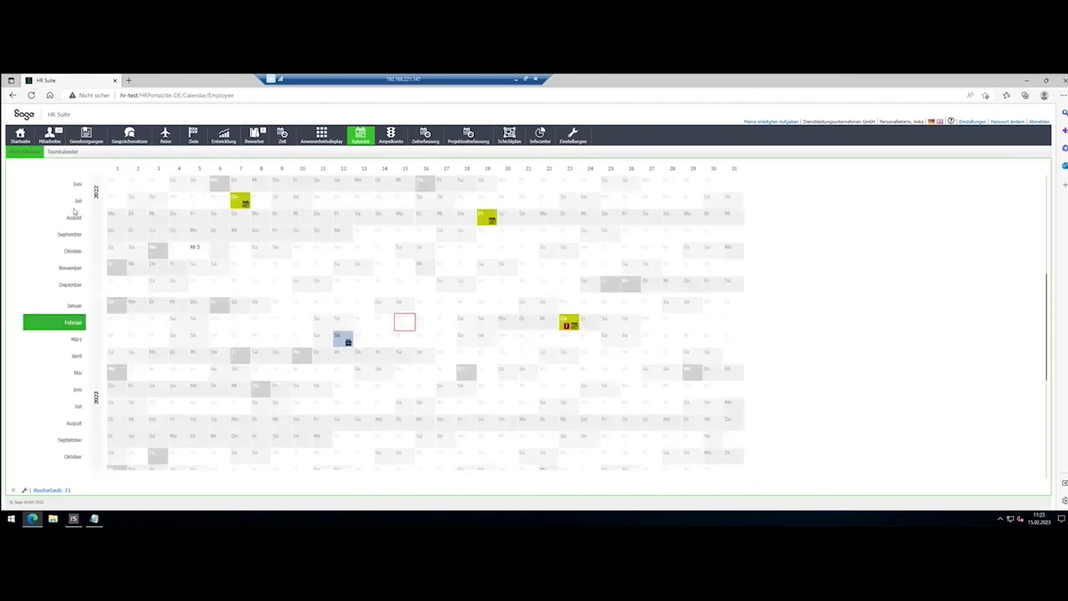
left_click(62, 152)
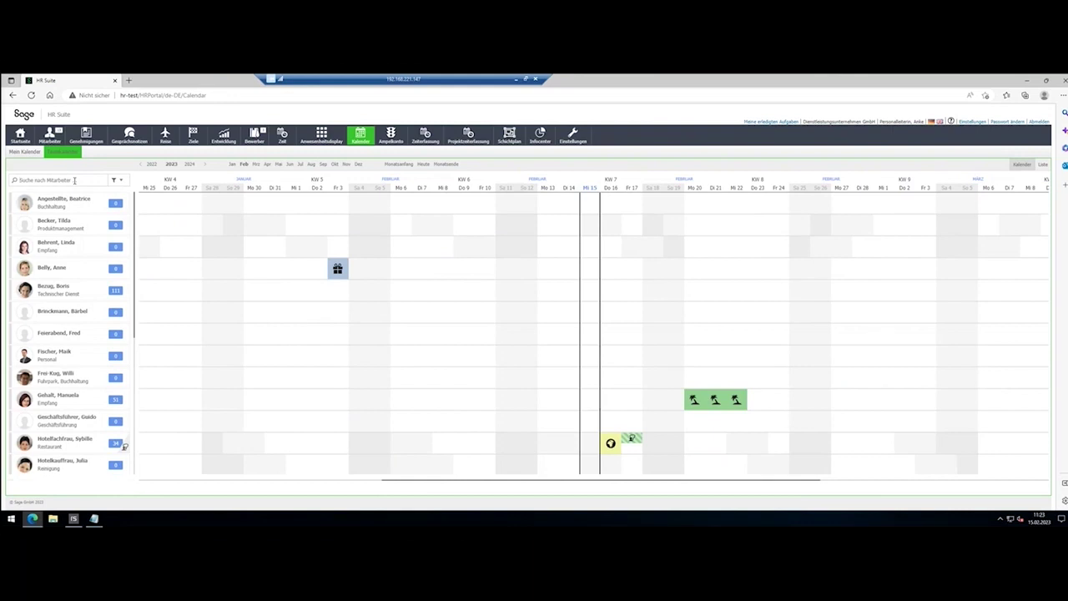
type("Hil")
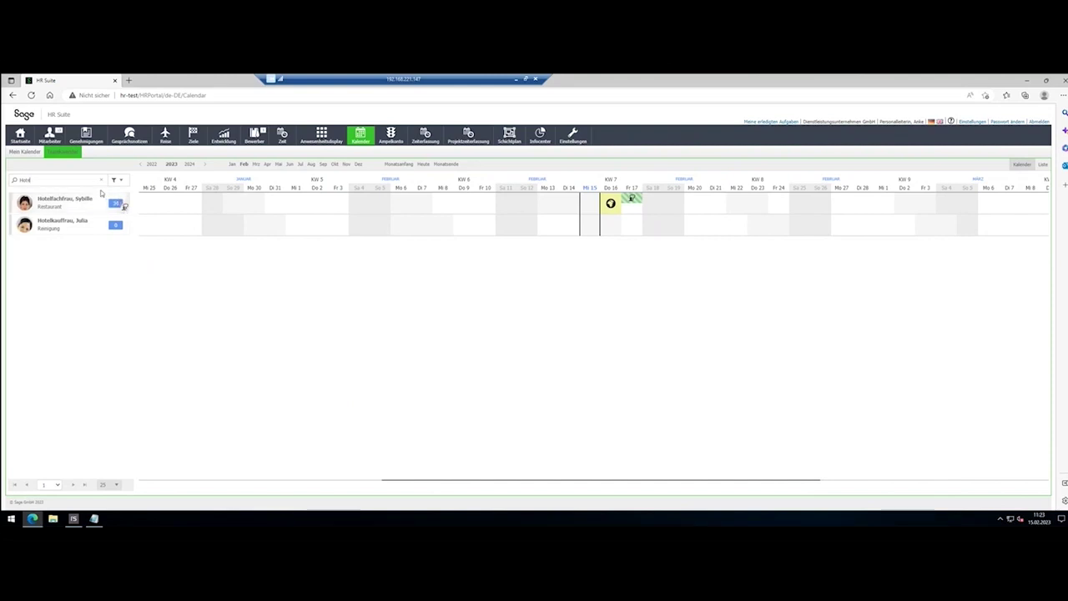
Step: Replace the employee search term with "Restaurant" to list that department's staff in the team calendar
key("BackSpace")
key("BackSpace")
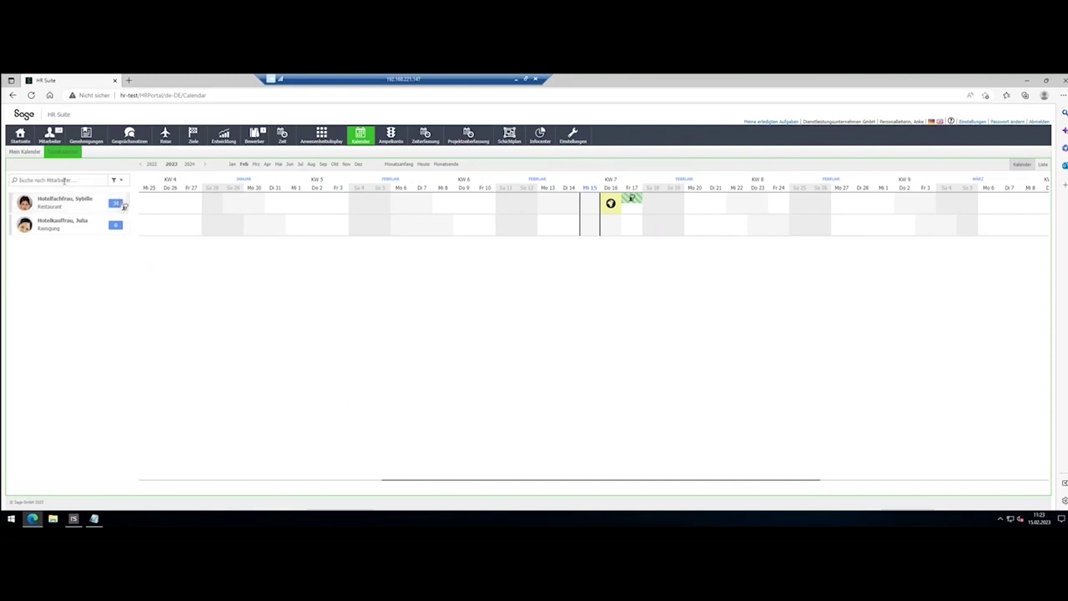
type("Kel")
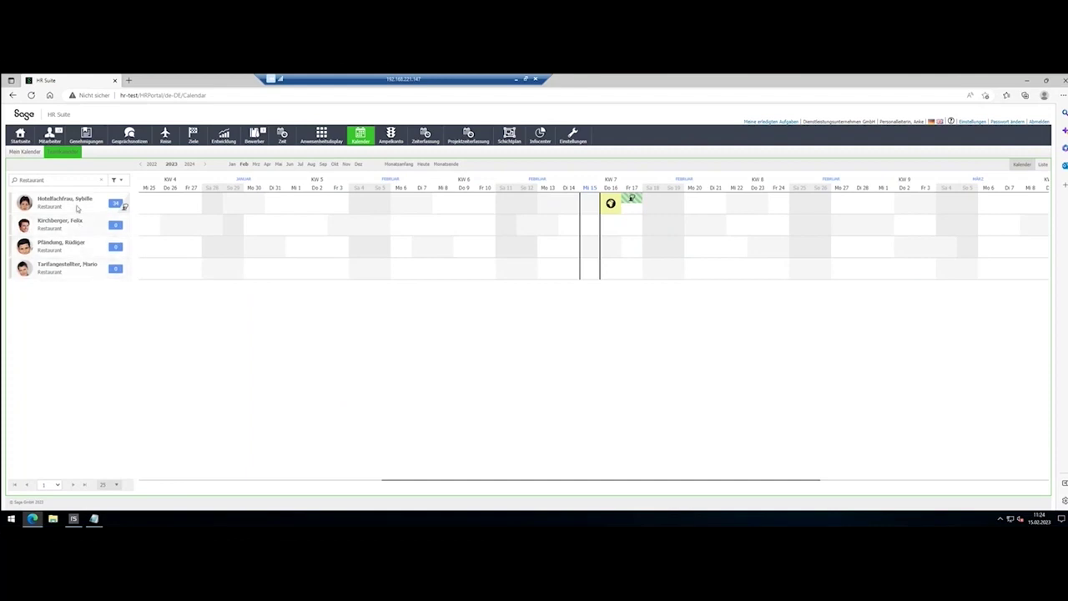
Step: Filter the team calendar by the Buchhaltung department and clear the employee search term
left_click(117, 180)
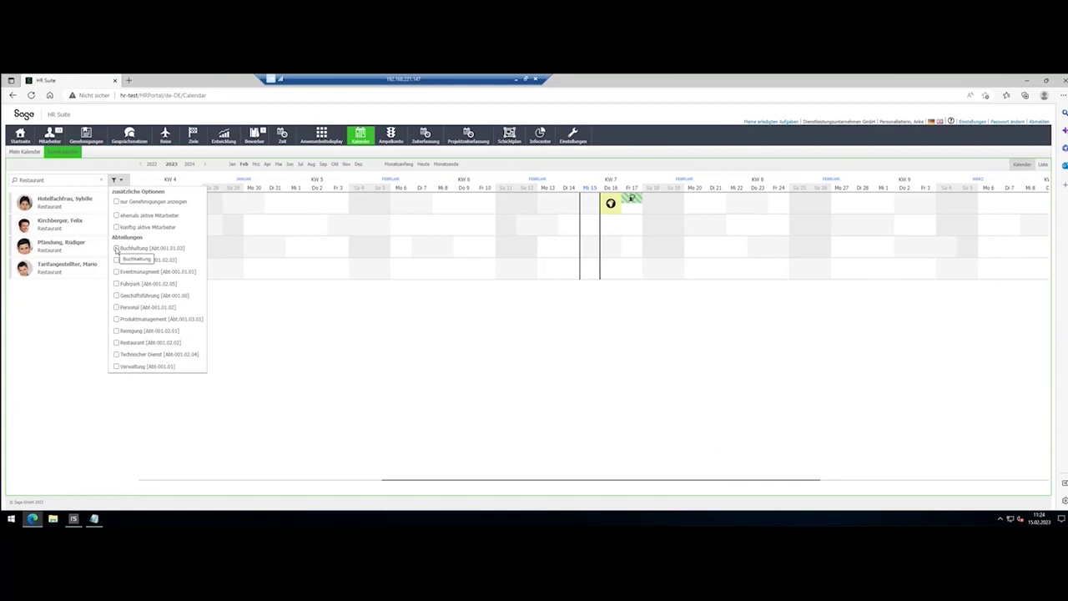
left_click(117, 249)
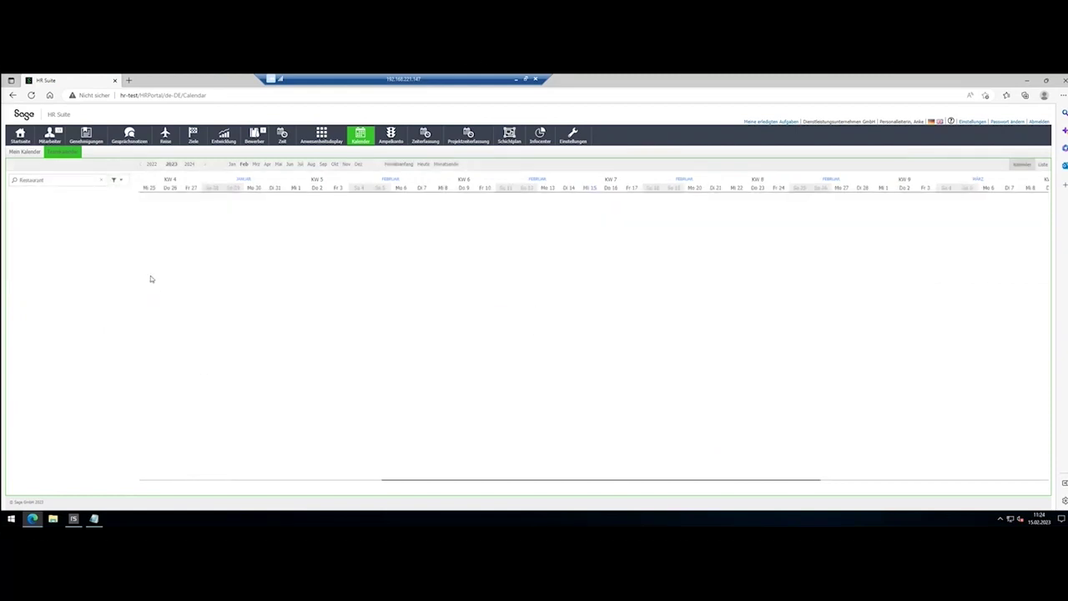
left_click(101, 181)
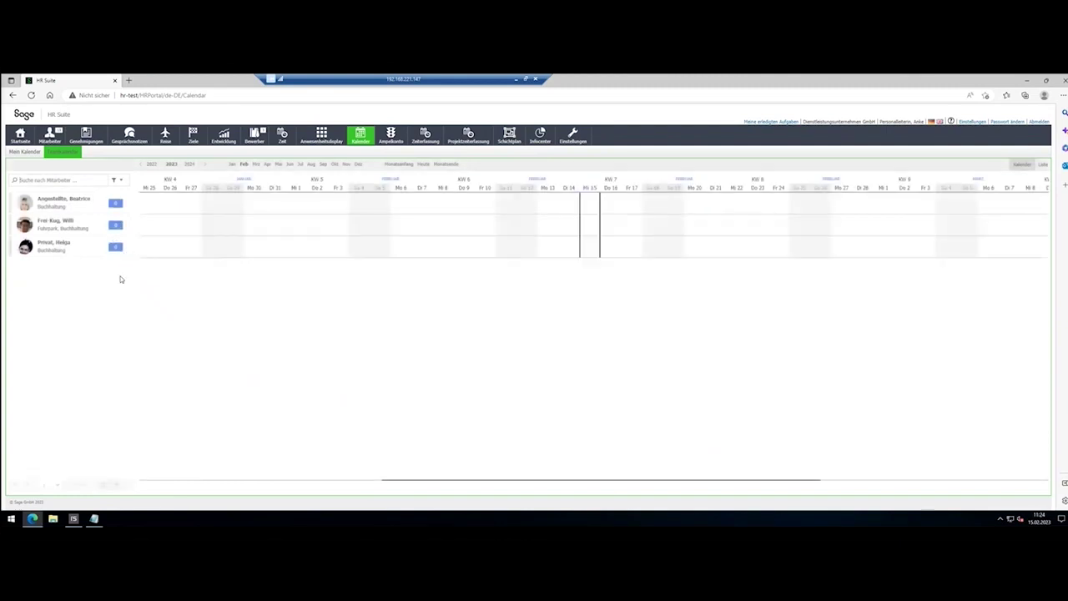
Step: Remove the Buchhaltung department filter from the team calendar to list all employees again
left_click(114, 179)
left_click(117, 248)
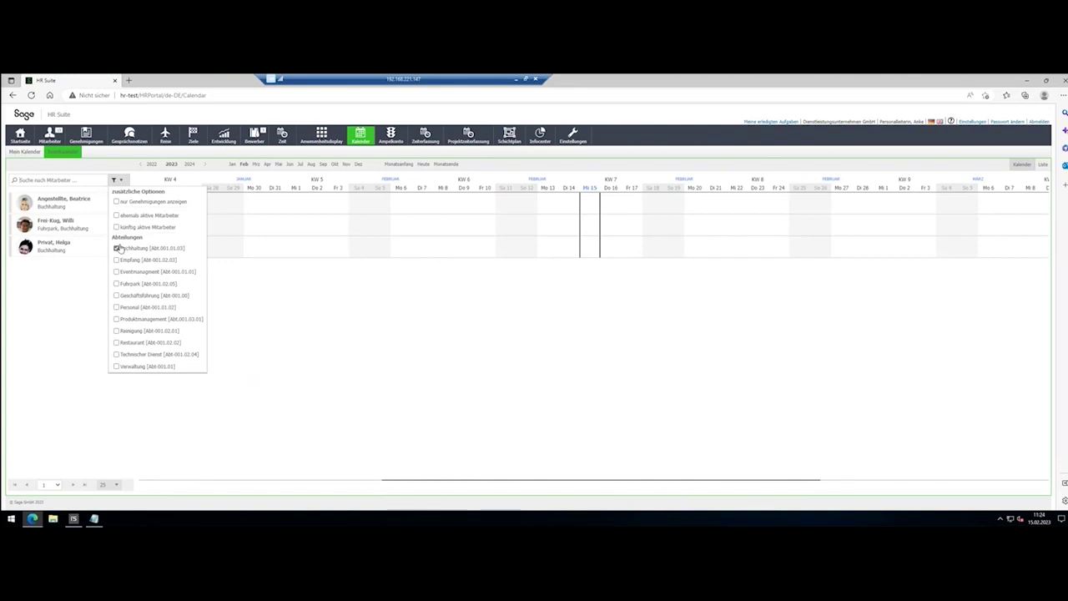
left_click(120, 180)
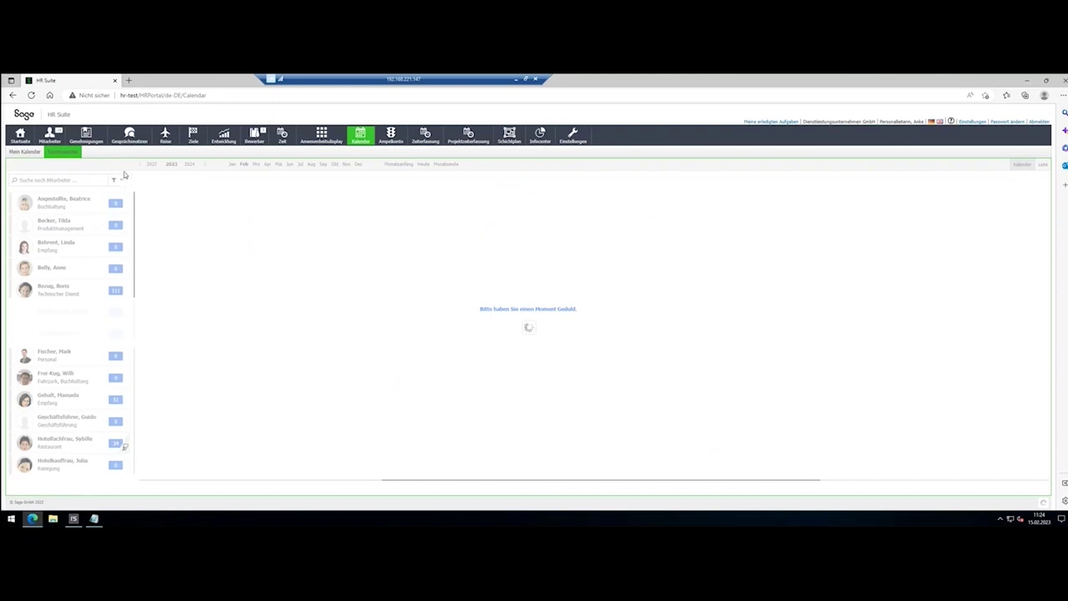
Step: Filter the team calendar to employees with open tasks and open the pending tasks of the listed Restaurant employee
left_click(121, 179)
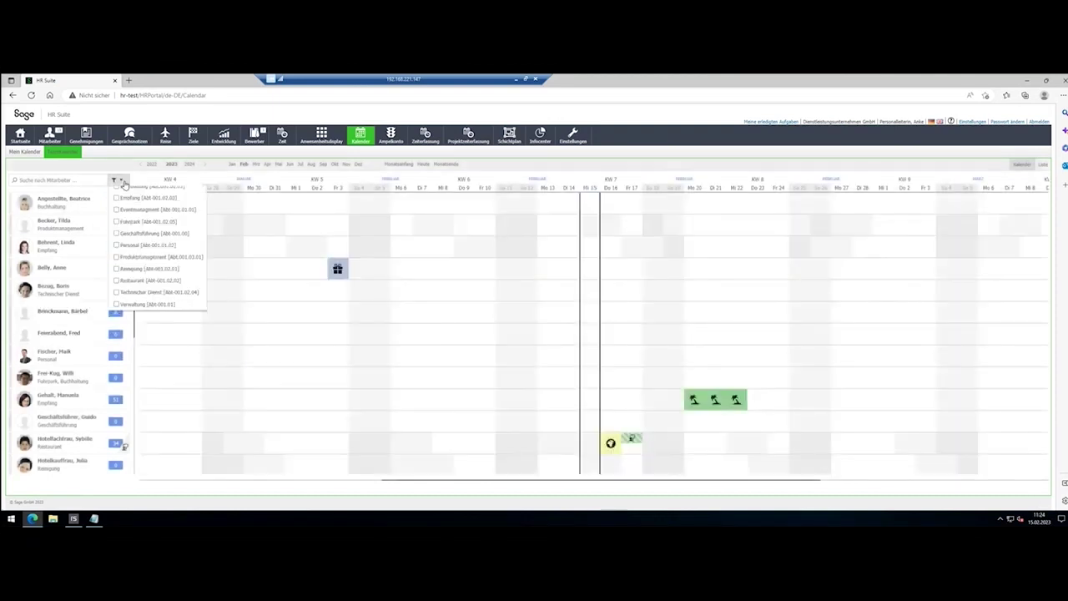
left_click(121, 200)
left_click(121, 179)
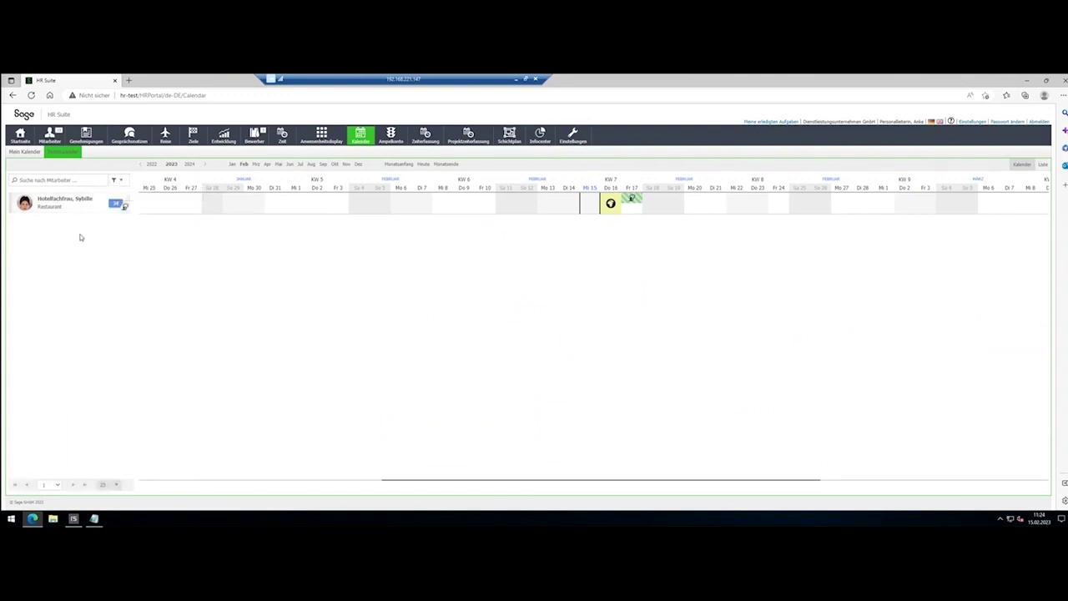
left_click(124, 210)
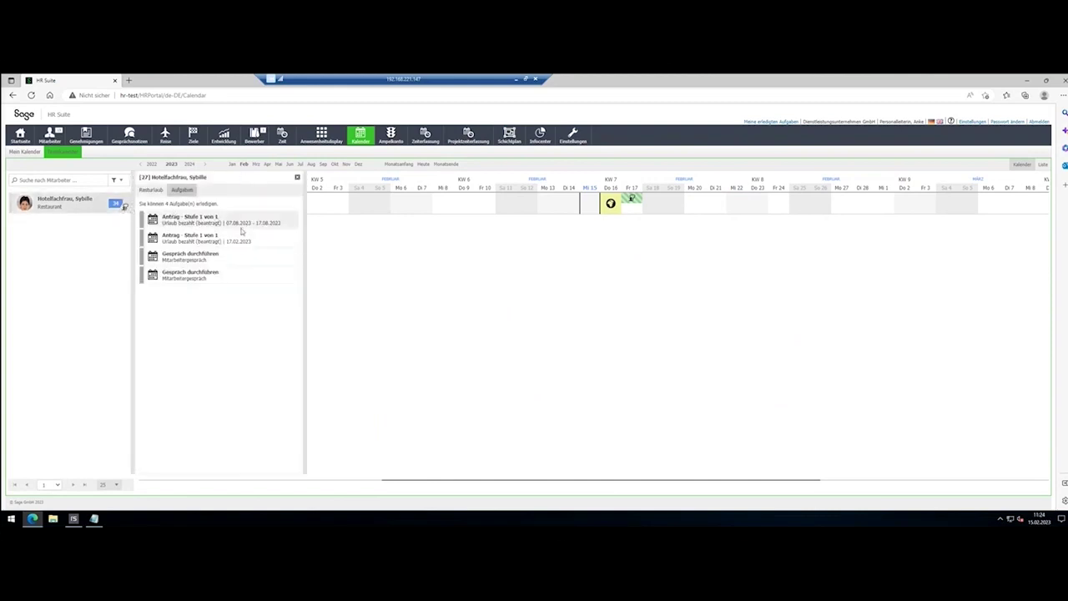
Step: Approve the Restaurant employee's paid vacation request for 07.08.2023 to 17.08.2023 with the remark "viel Spaß!"
left_click(239, 224)
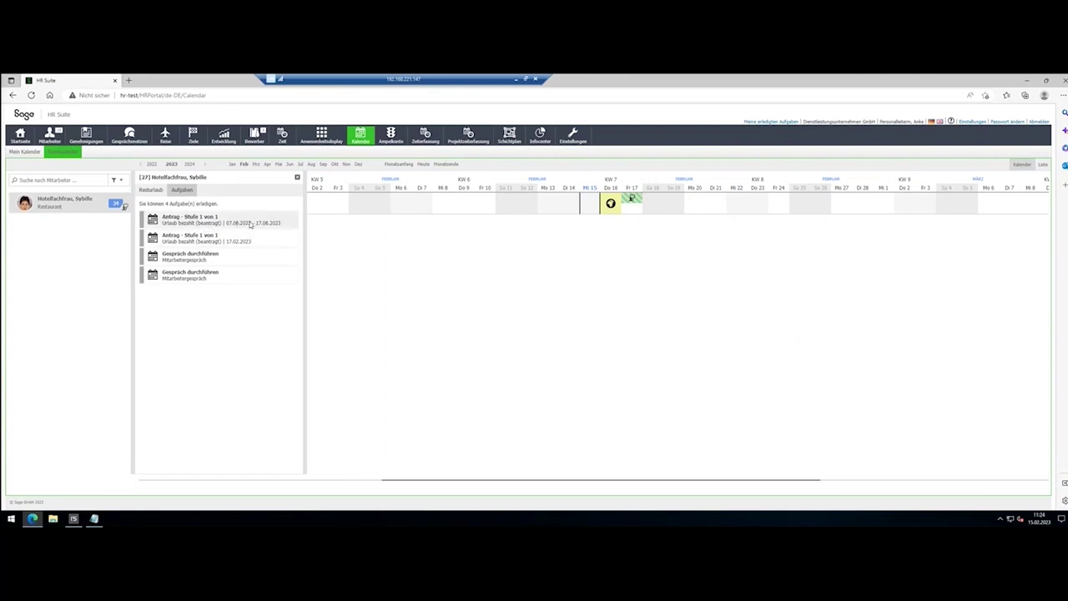
left_click(257, 224)
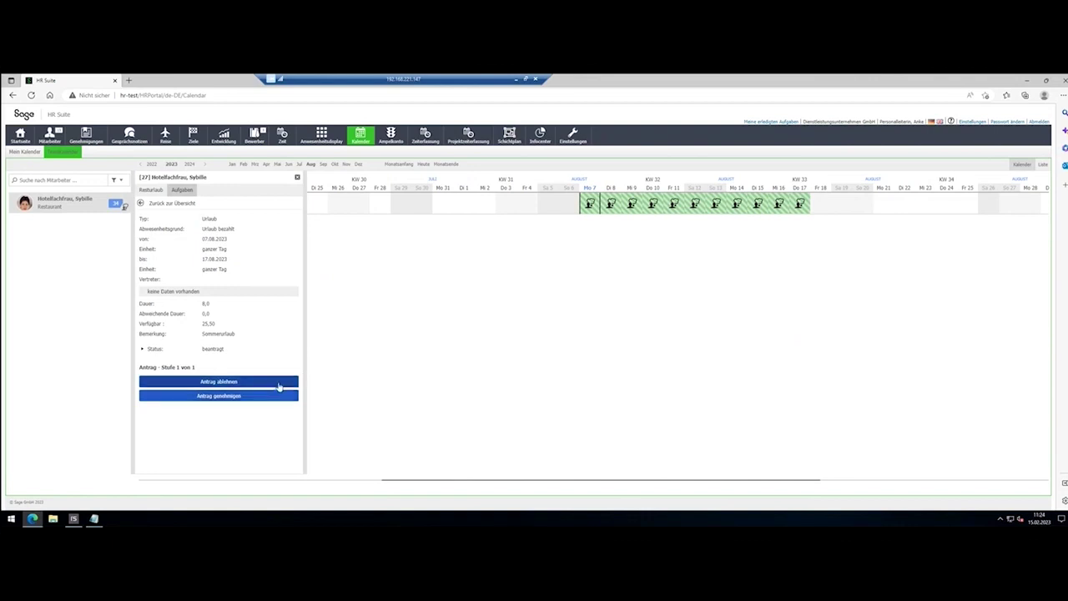
left_click(277, 397)
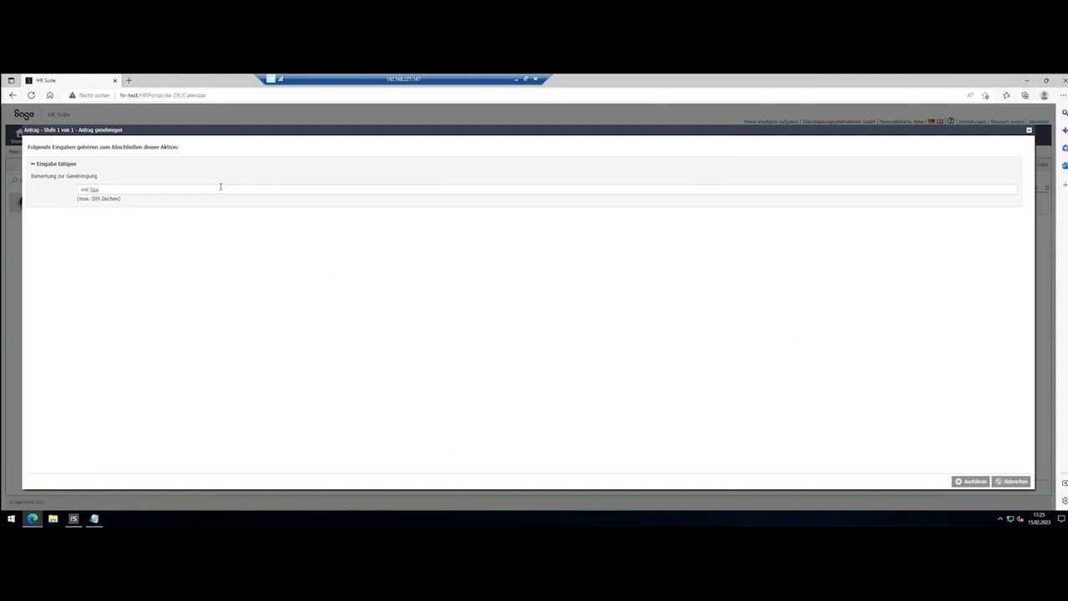
type("ß!")
left_click(969, 482)
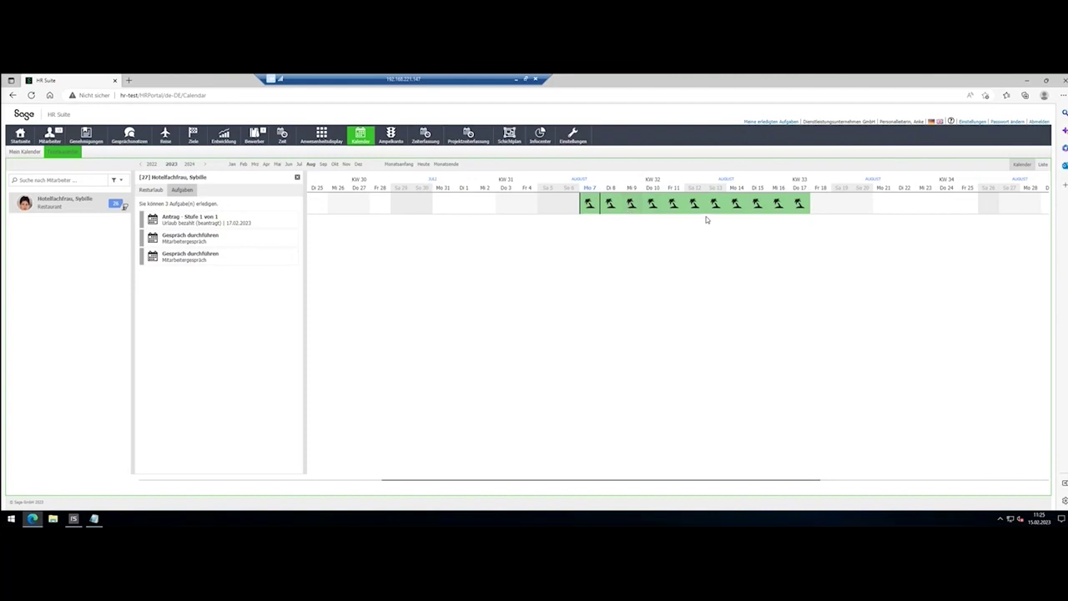
Step: Reject the same employee's half-day vacation request for 17.02.2023, adding a remark that the employee is urgently needed
left_click(230, 222)
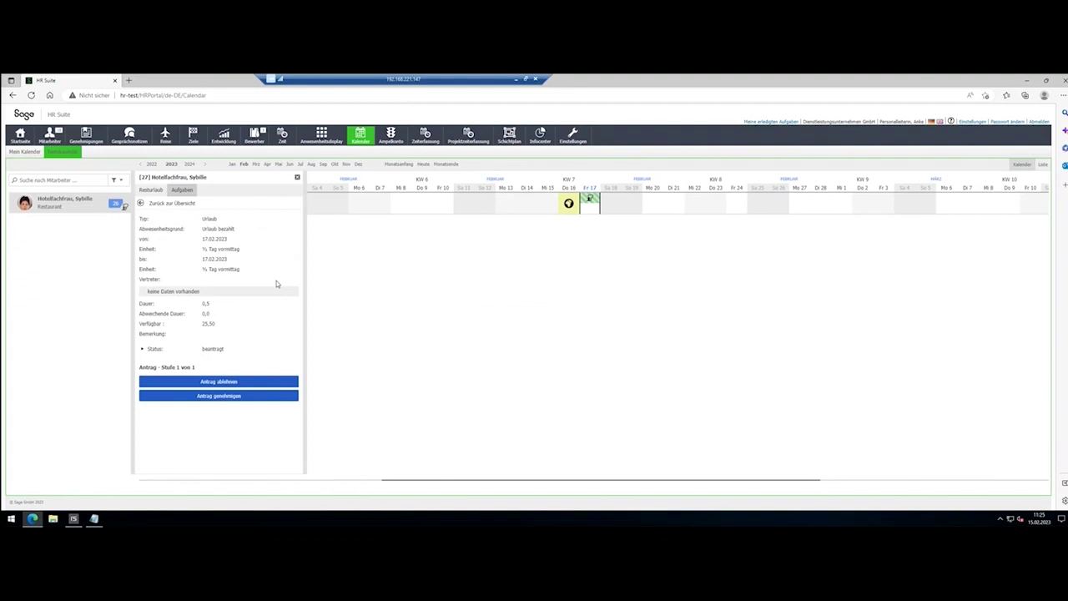
left_click(265, 382)
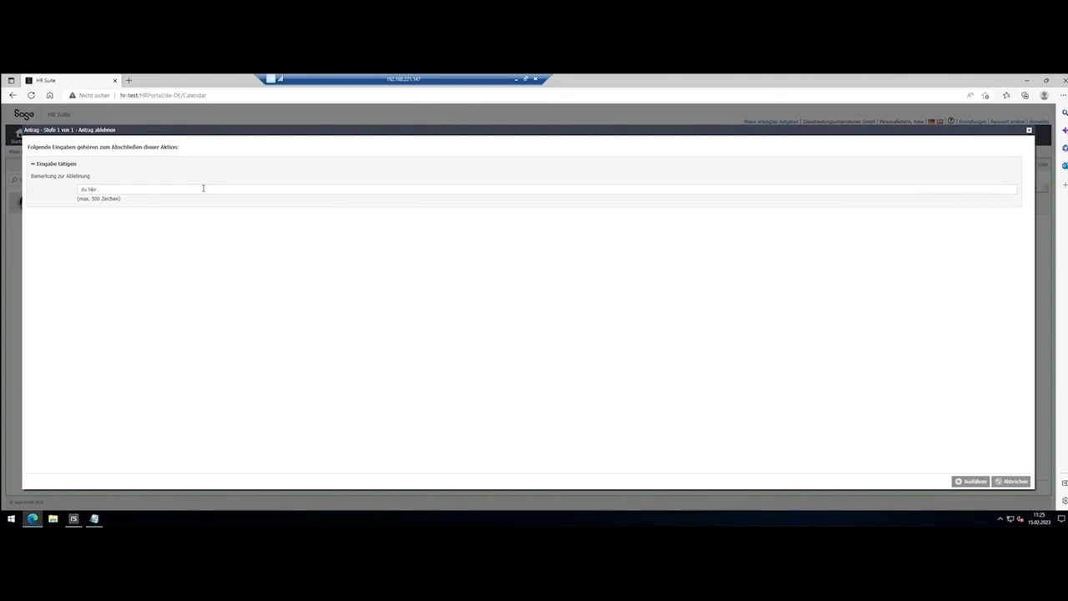
type("bor")
type(" dringend")
type(" gebraucht")
left_click(970, 482)
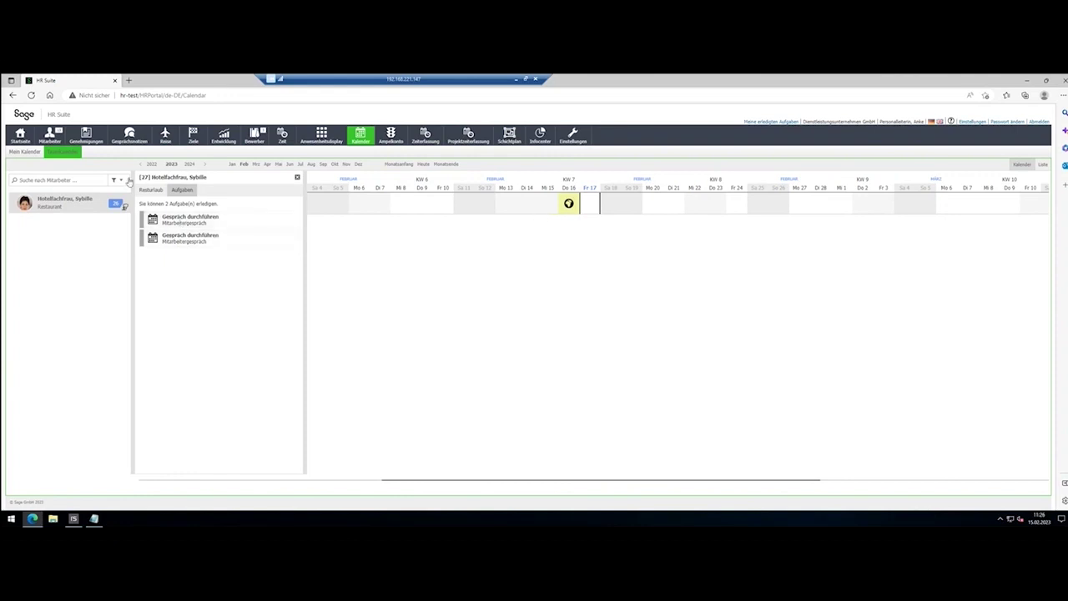
Step: Go to the employee list and open the record of the Restaurant employee
left_click(50, 136)
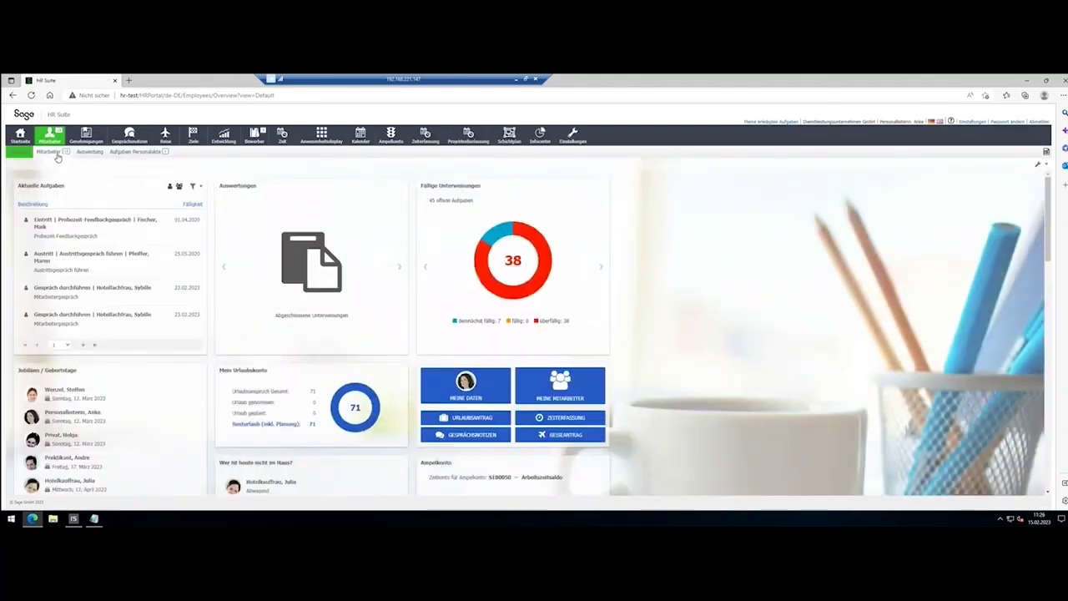
left_click(55, 154)
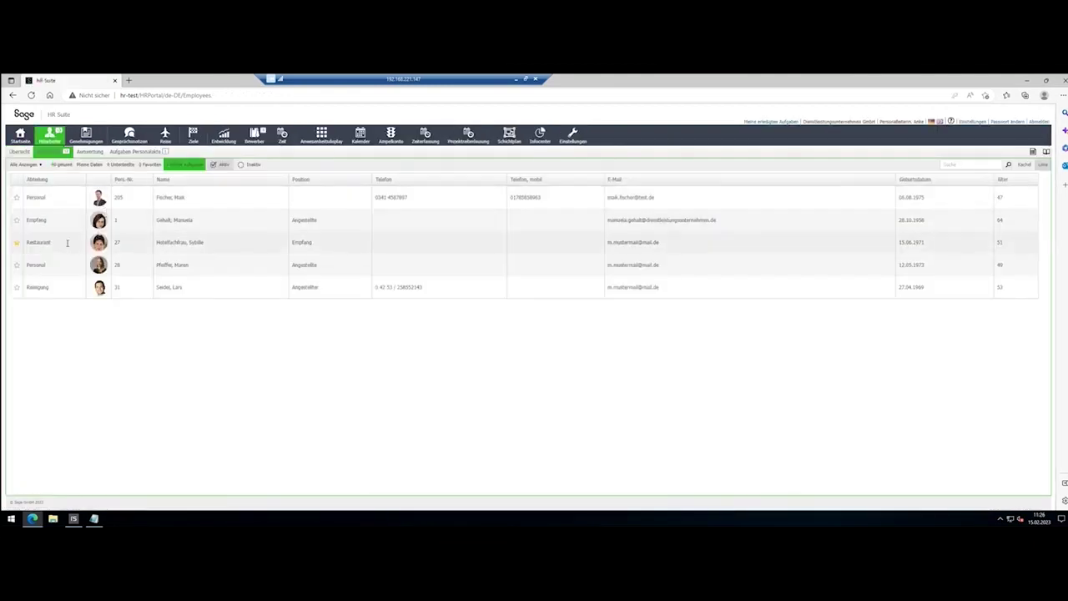
left_click(68, 243)
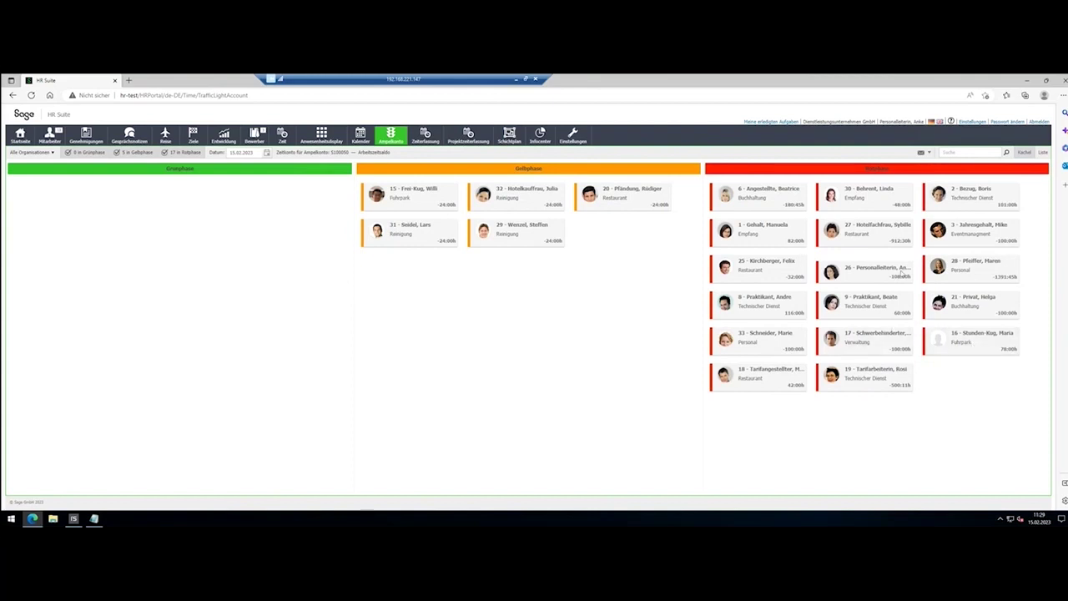
Step: Start an e-mail to the Restaurant employee in the Gelbphase of the Ampelkonto and confirm the dispatch
left_click(620, 200)
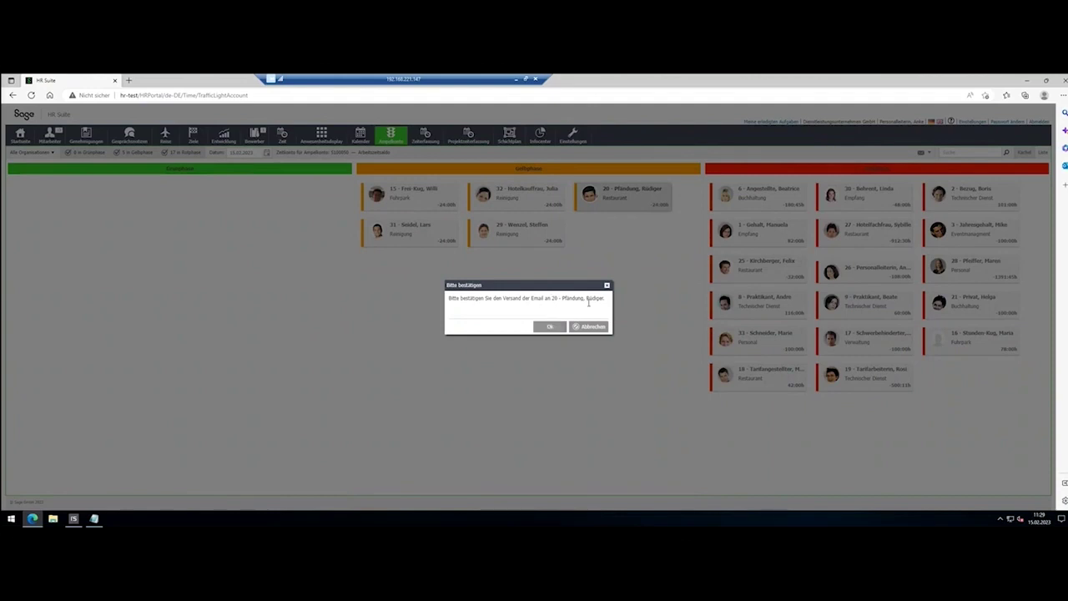
left_click(552, 326)
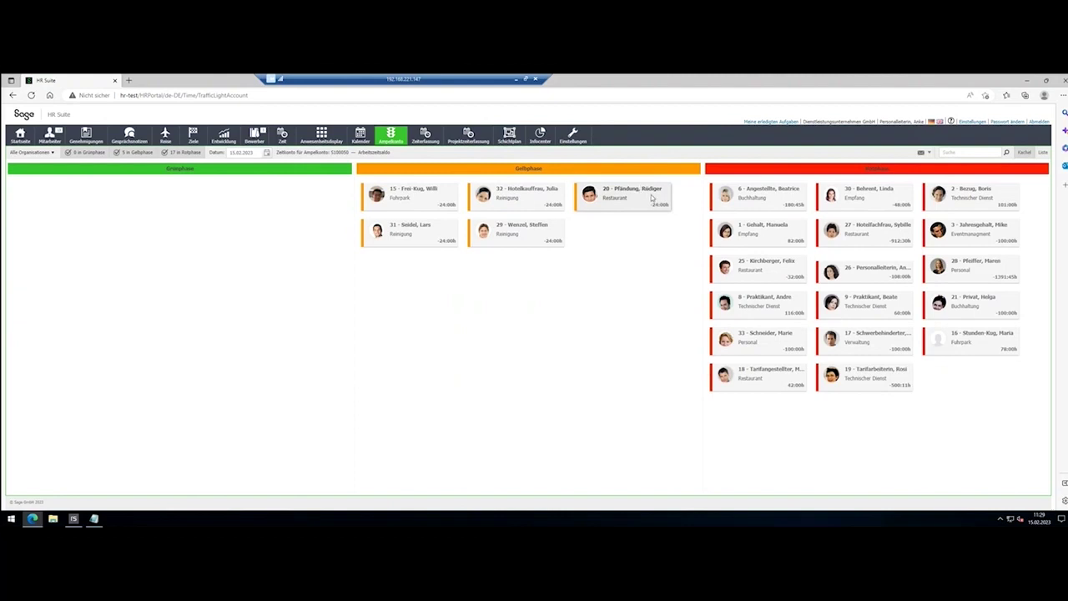
Step: Start a group e-mail to all employees in the Gelbphase and cancel it at the confirmation
left_click(929, 154)
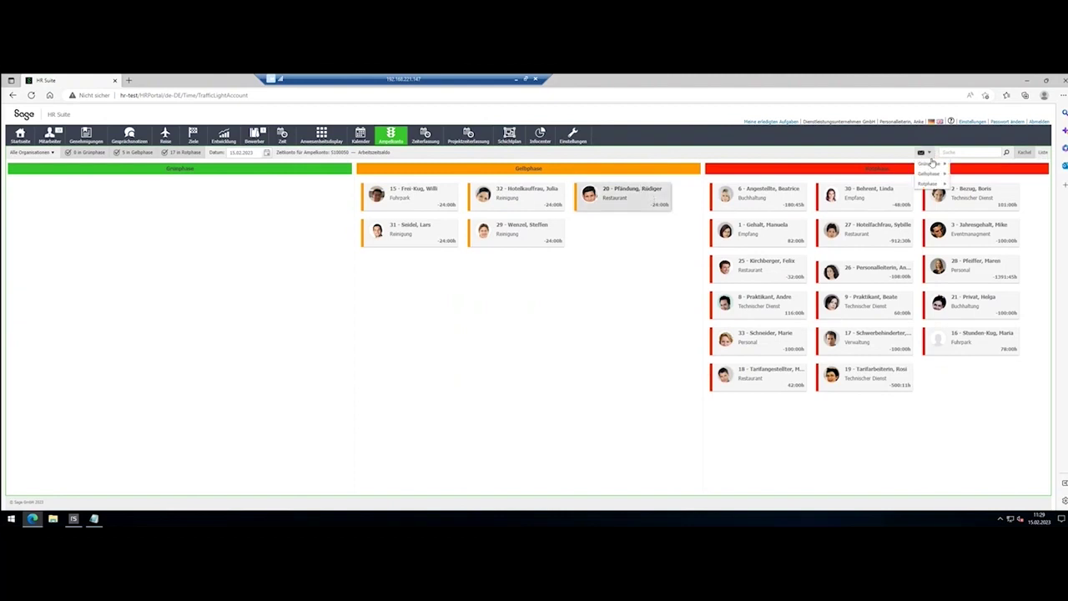
mouse_move(935, 175)
left_click(965, 177)
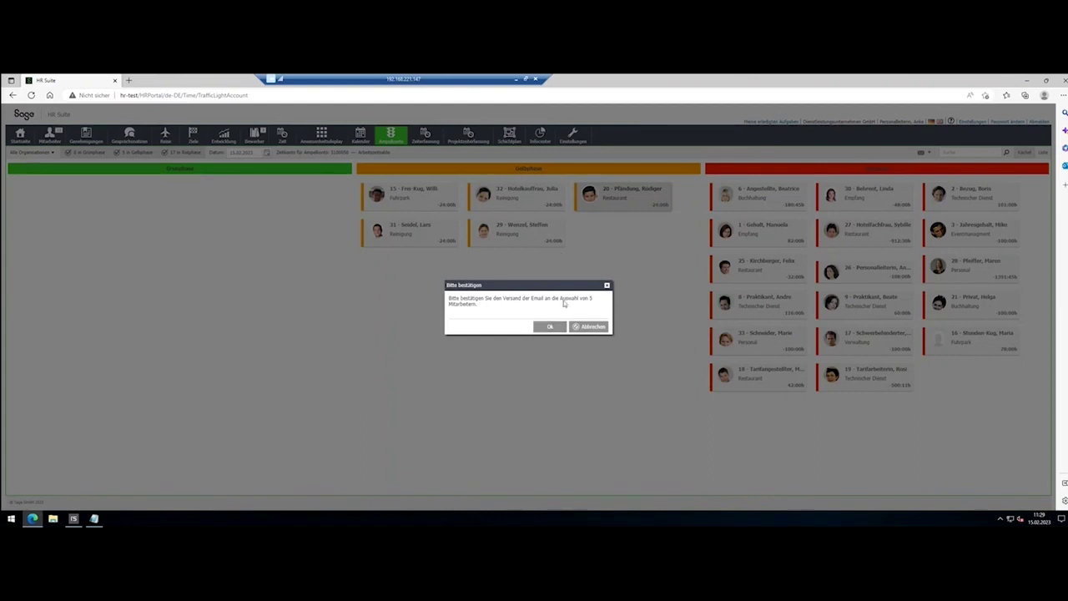
left_click(607, 287)
Step: Examine the prepared overtime e-mail to the supervisors of the Rotphase employees and close it without sending
left_click(922, 153)
mouse_move(938, 182)
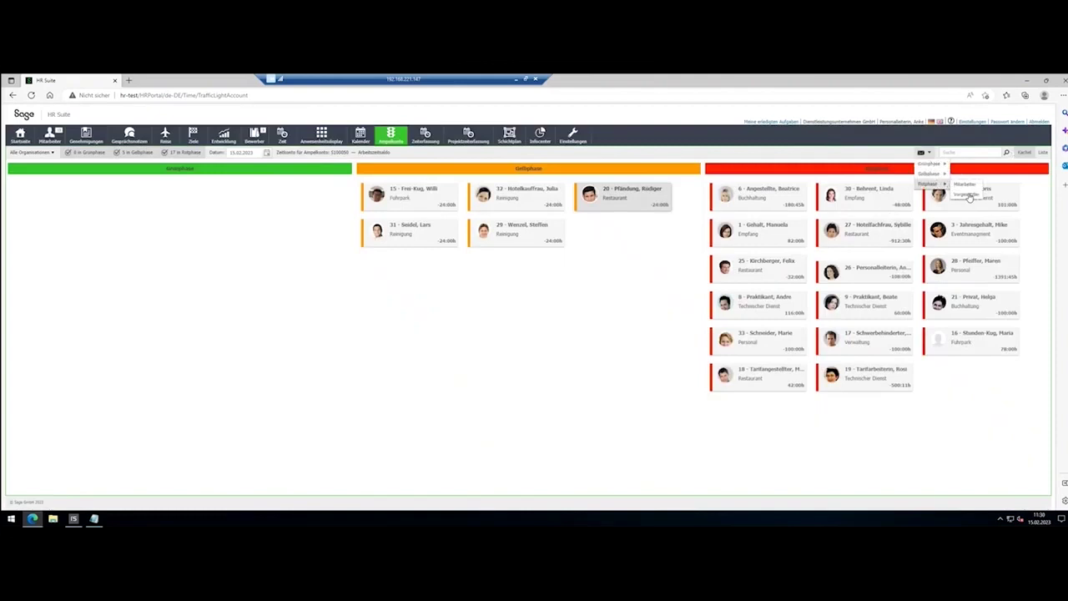
left_click(967, 195)
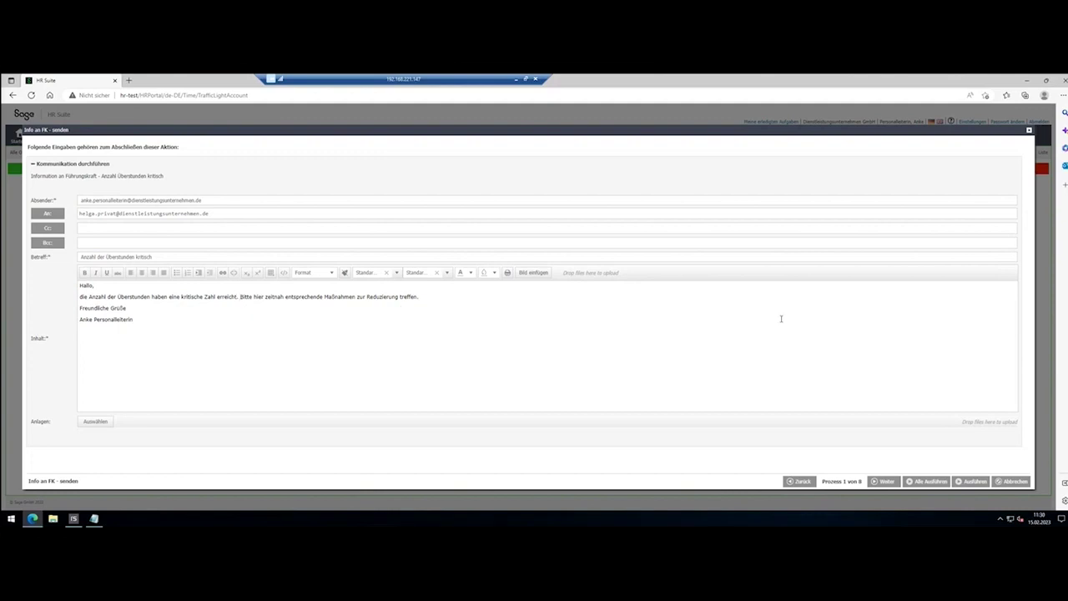
left_click(1029, 132)
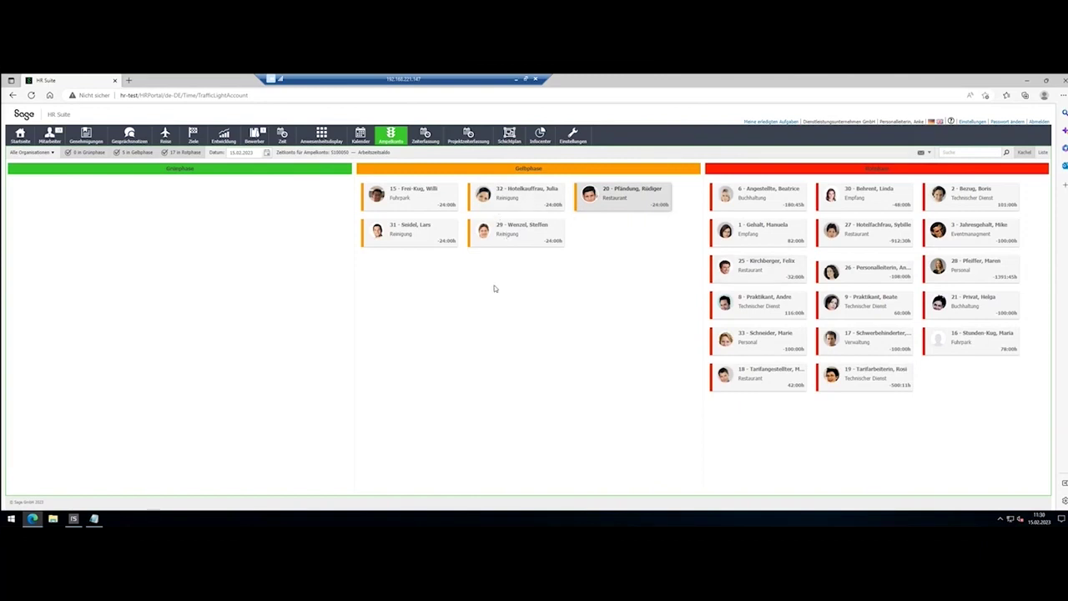
Step: Open the project time tracking and display its recording view with the entered project times
left_click(472, 139)
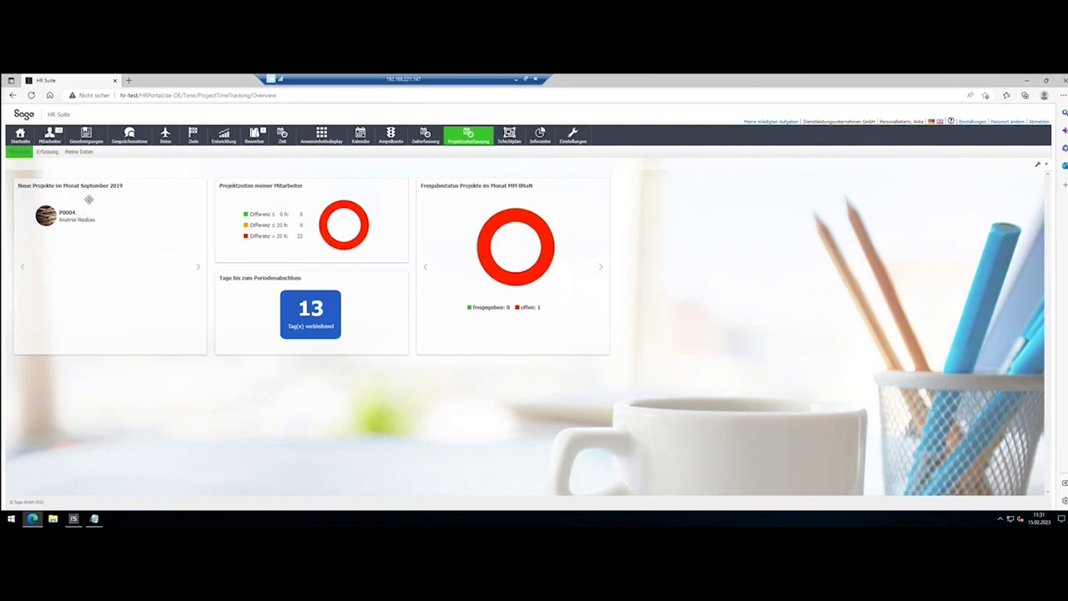
left_click(48, 153)
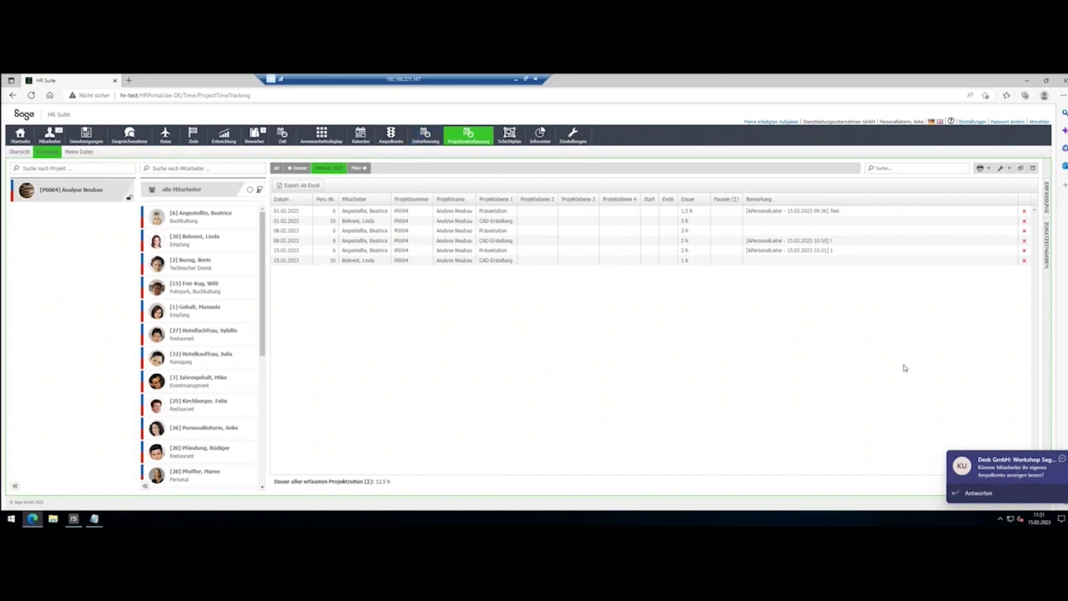
Step: Open the time terminal, sort the Zeitkonto column, and set the Zusatzeingabe to "Raucherpause o. Anrechnung"
left_click(282, 140)
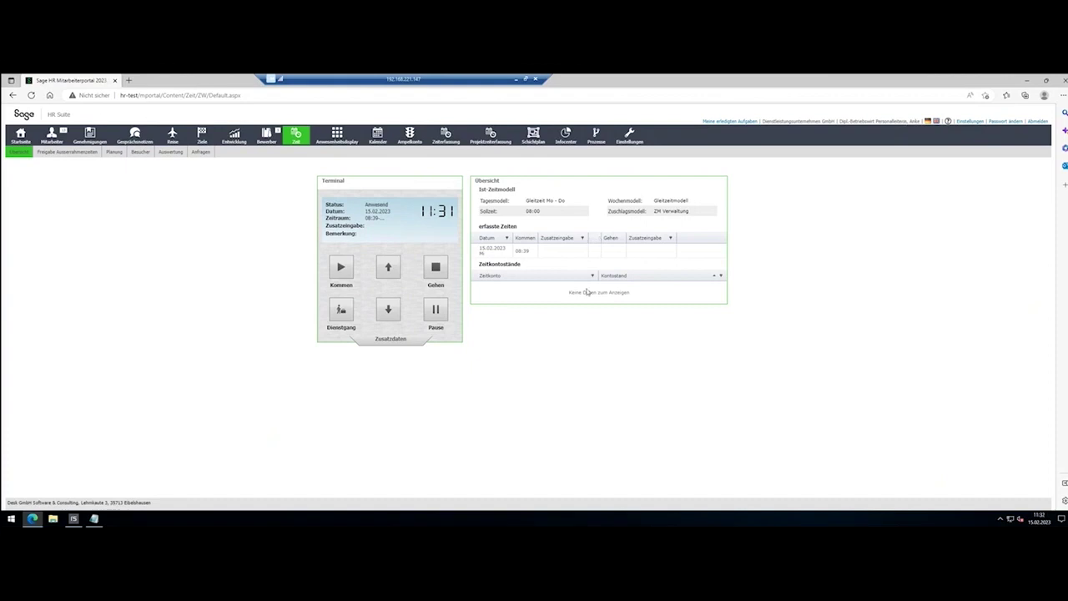
left_click(533, 277)
left_click(395, 271)
left_click(391, 275)
left_click(391, 273)
left_click(391, 270)
left_click(390, 273)
left_click(391, 311)
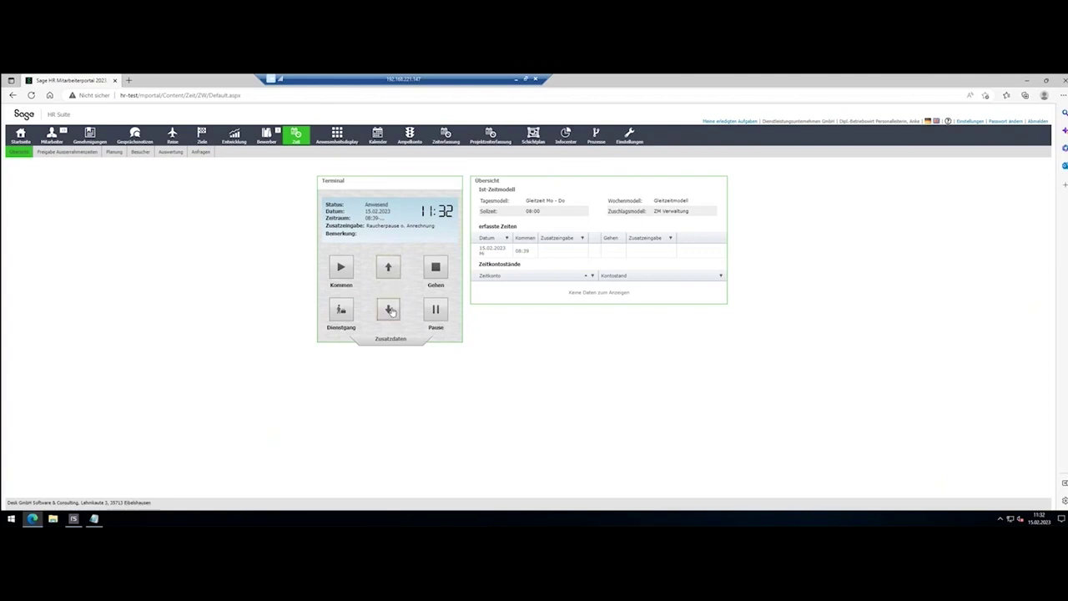